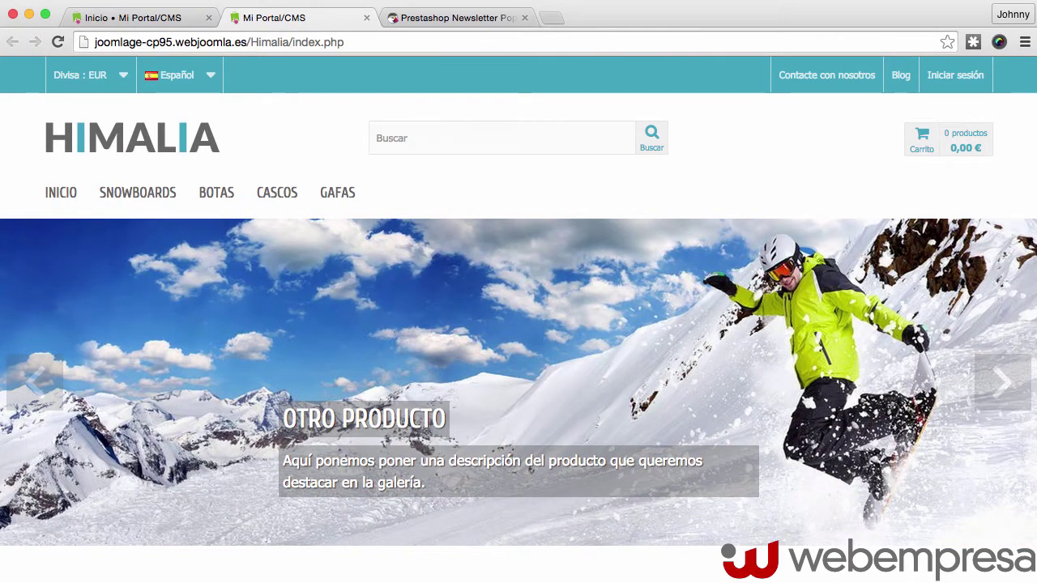
Switch from the storefront to the 'Prestashop Newsletter Popup' forum thread tab
click(454, 18)
double_click(103, 44)
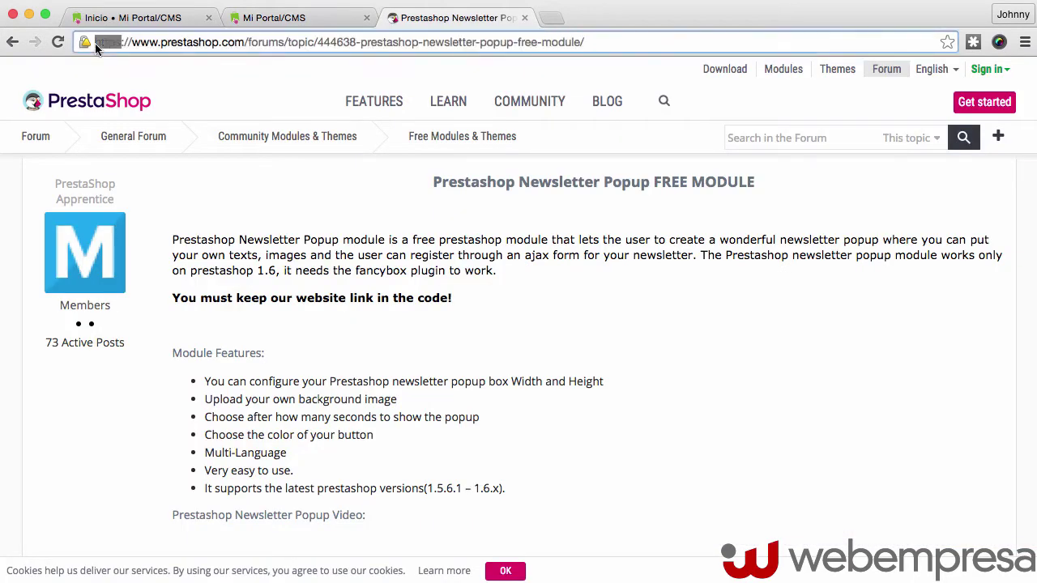
click(112, 43)
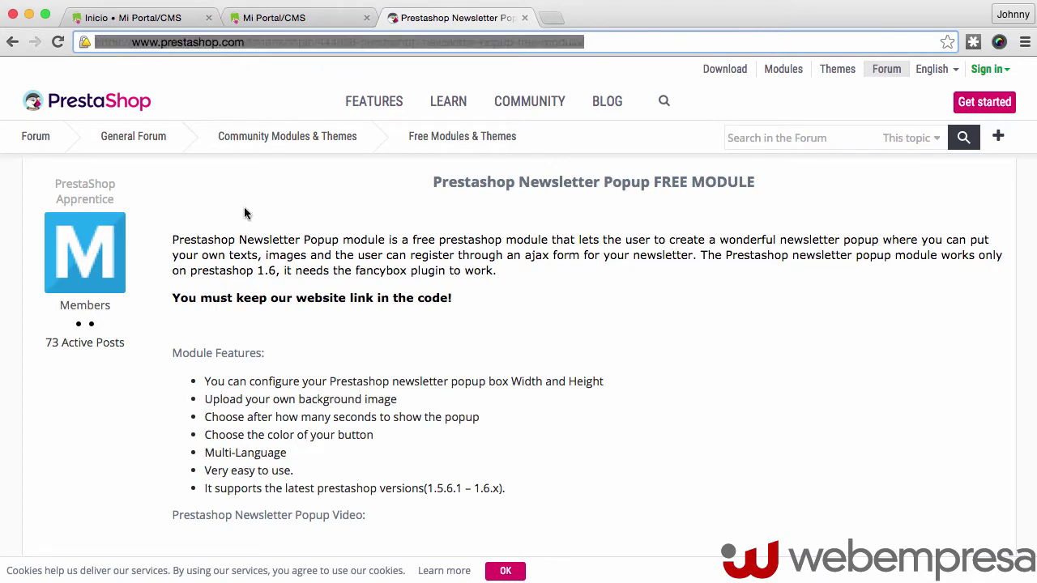
scroll(286, 239, up, 5)
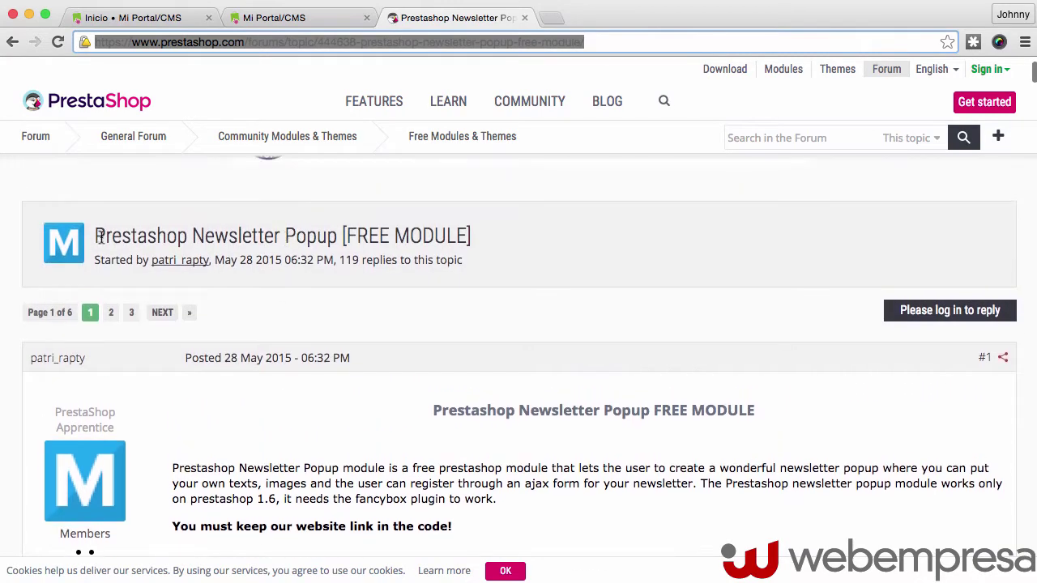
scroll(334, 236, down, 10)
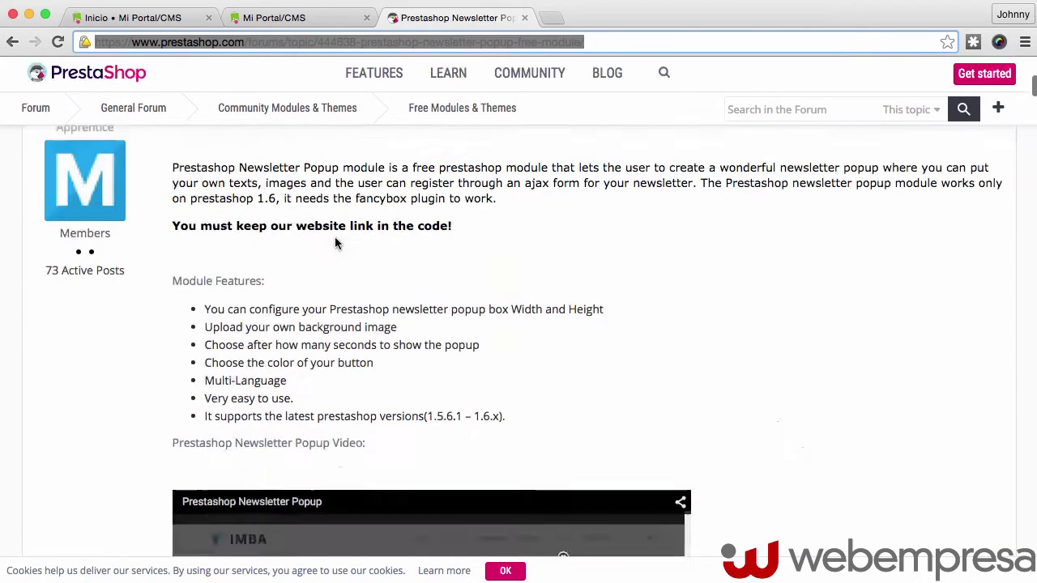
scroll(852, 267, down, 5)
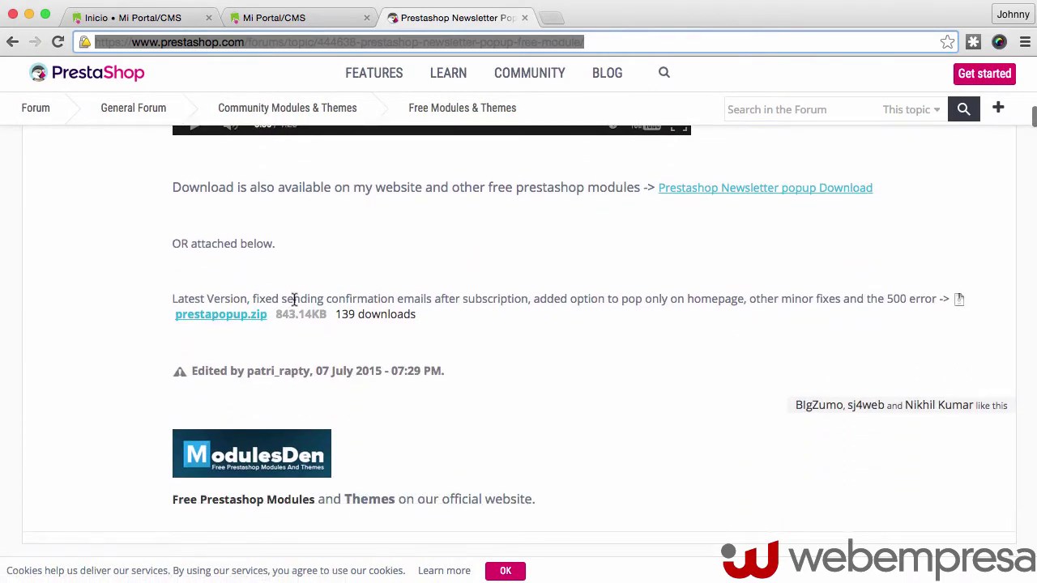
scroll(319, 289, up, 4)
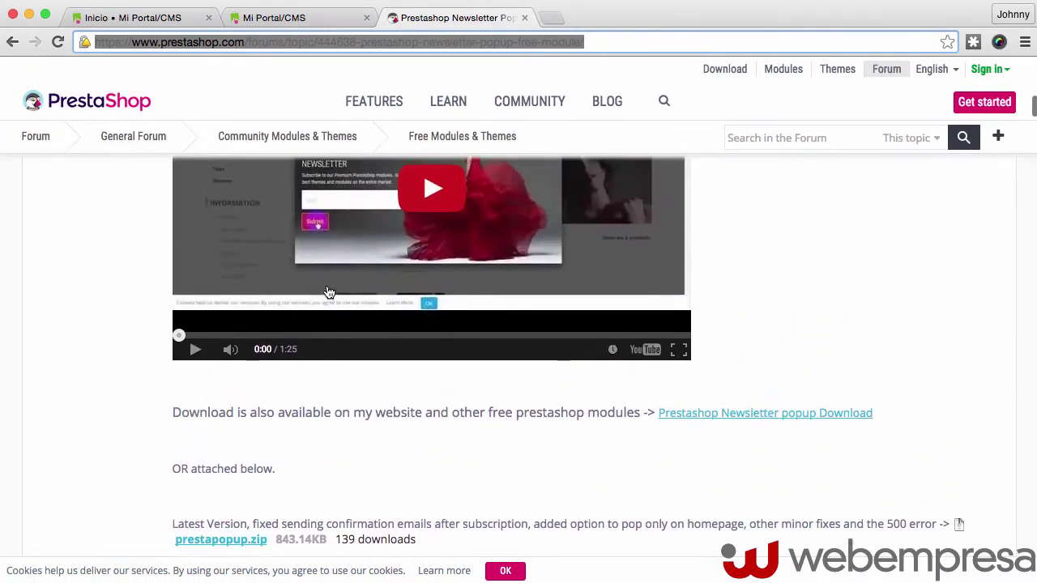
scroll(348, 280, up, 1)
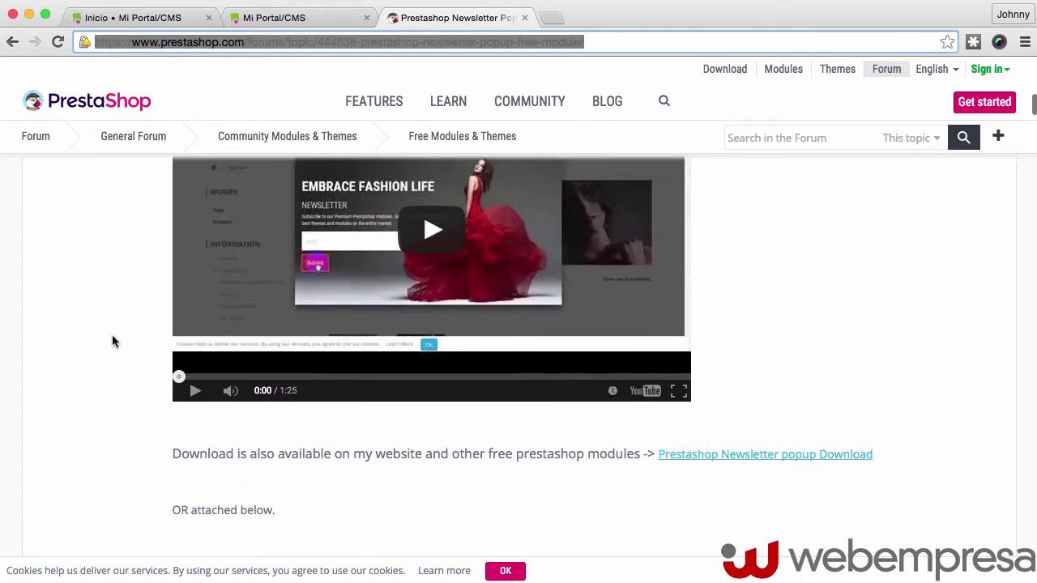
scroll(113, 339, down, 2)
scroll(112, 334, down, 1)
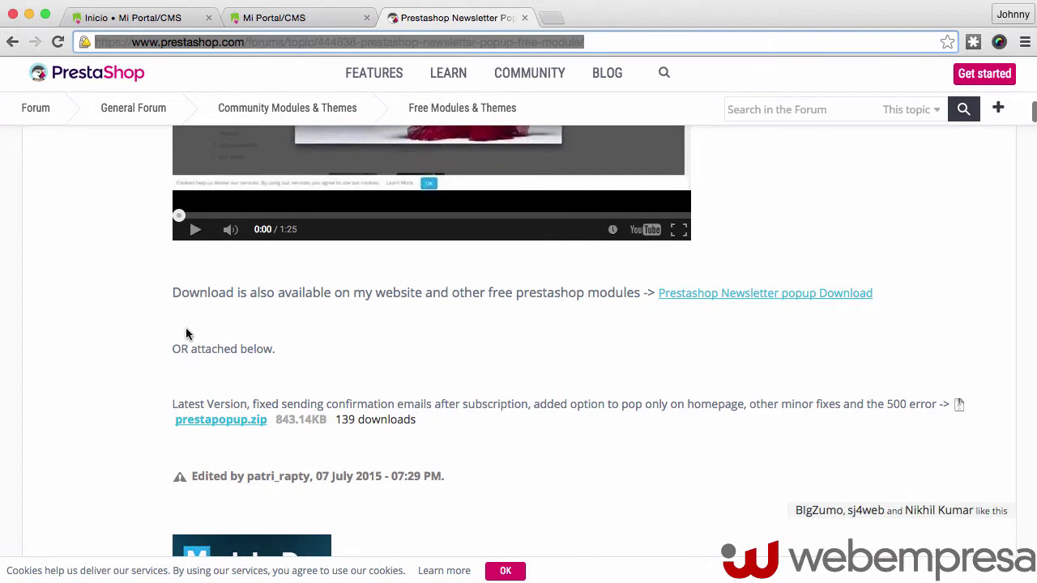
scroll(127, 371, down, 1)
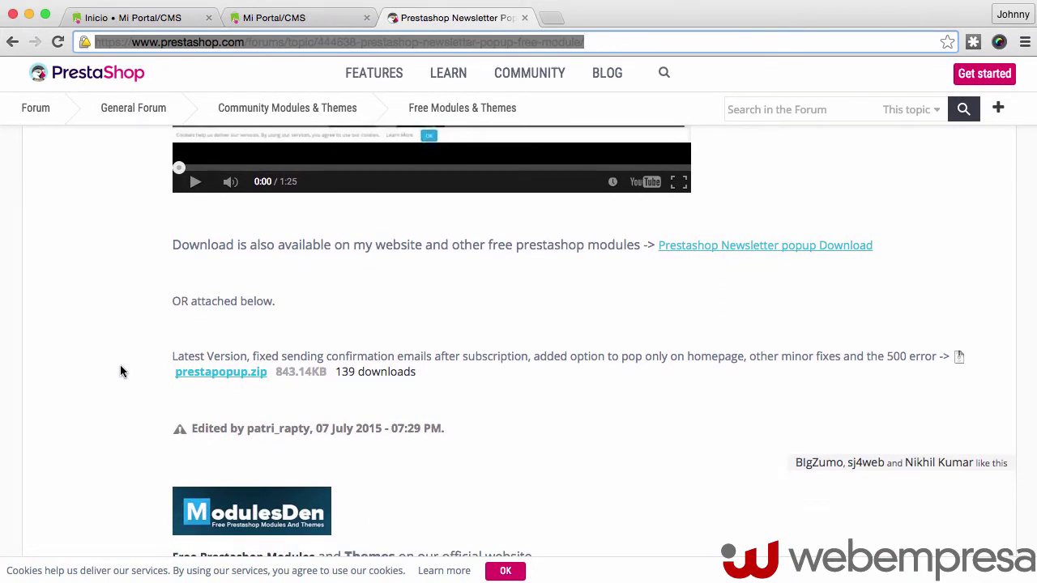
scroll(385, 371, up, 1)
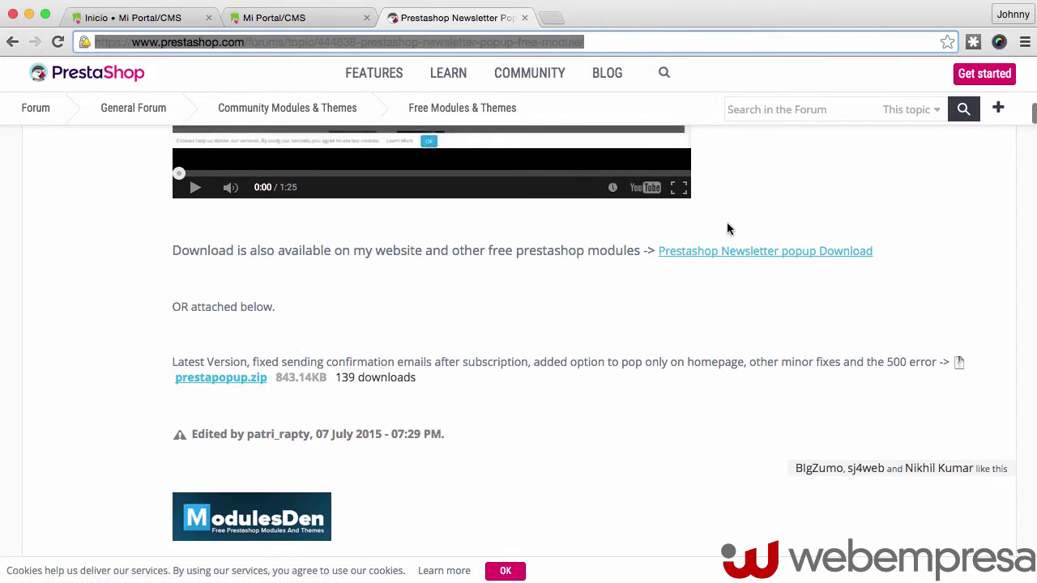
scroll(932, 177, up, 1)
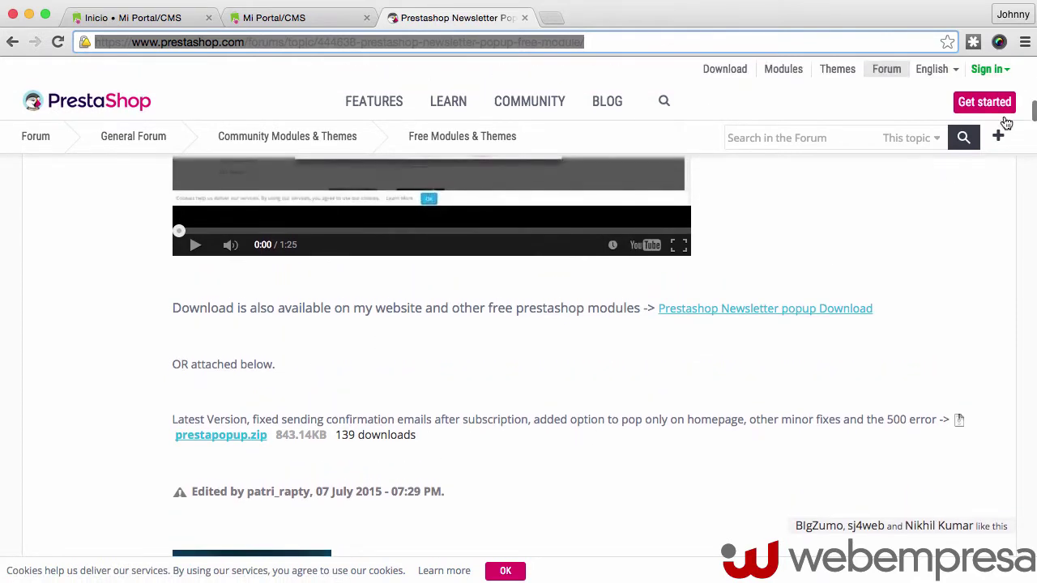
click(988, 71)
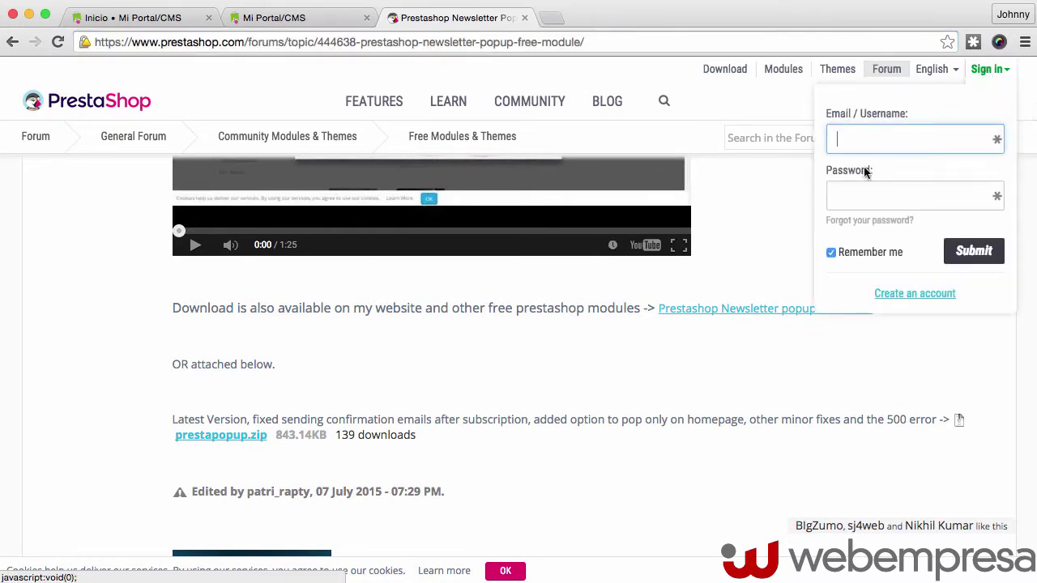
scroll(324, 389, down, 3)
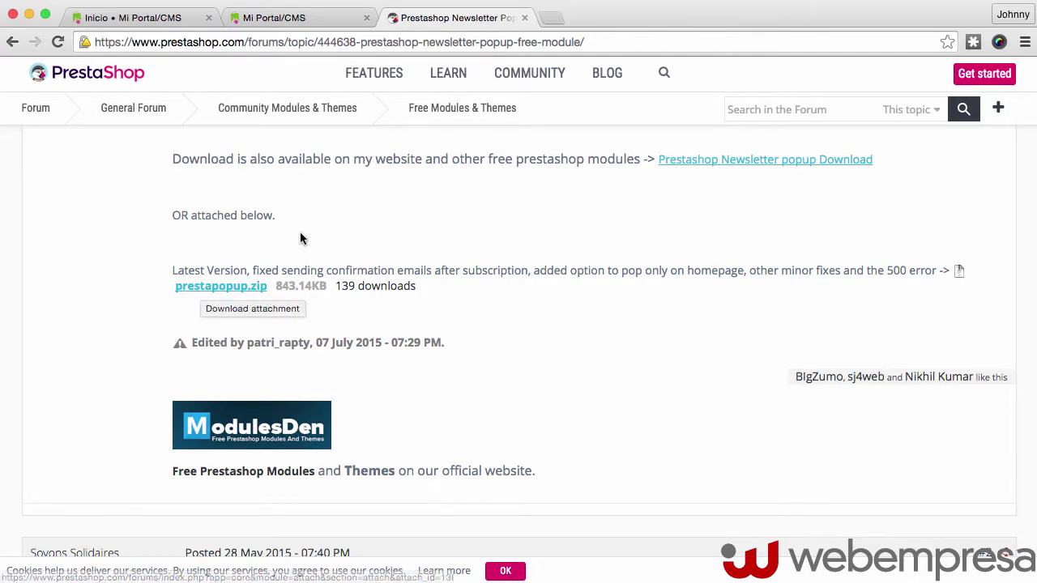
In the admin Módulos list, upload prestapopup.zip through Añadir nuevo módulo
click(115, 20)
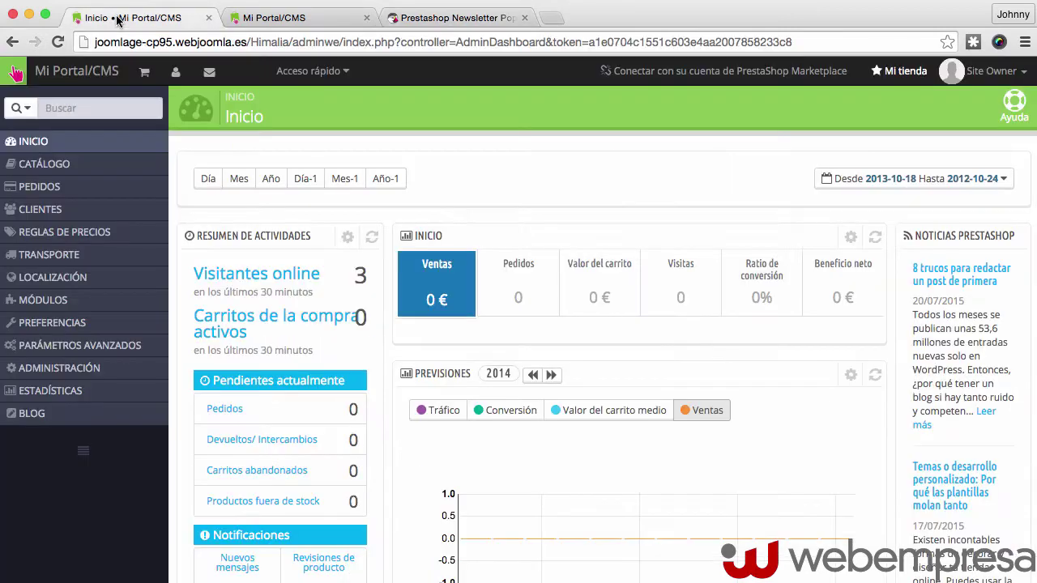
mouse_move(43, 304)
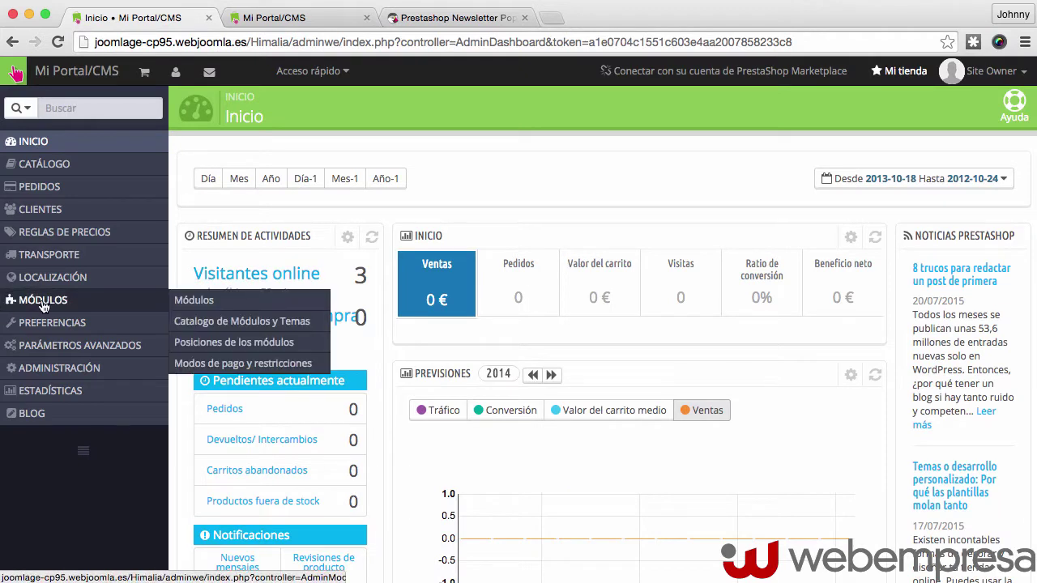
click(212, 304)
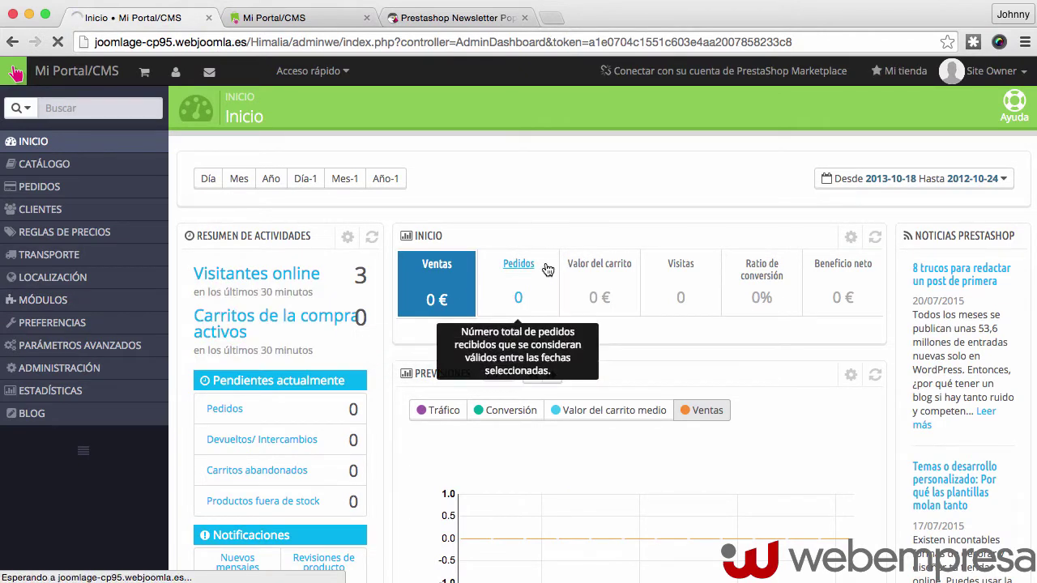
click(931, 122)
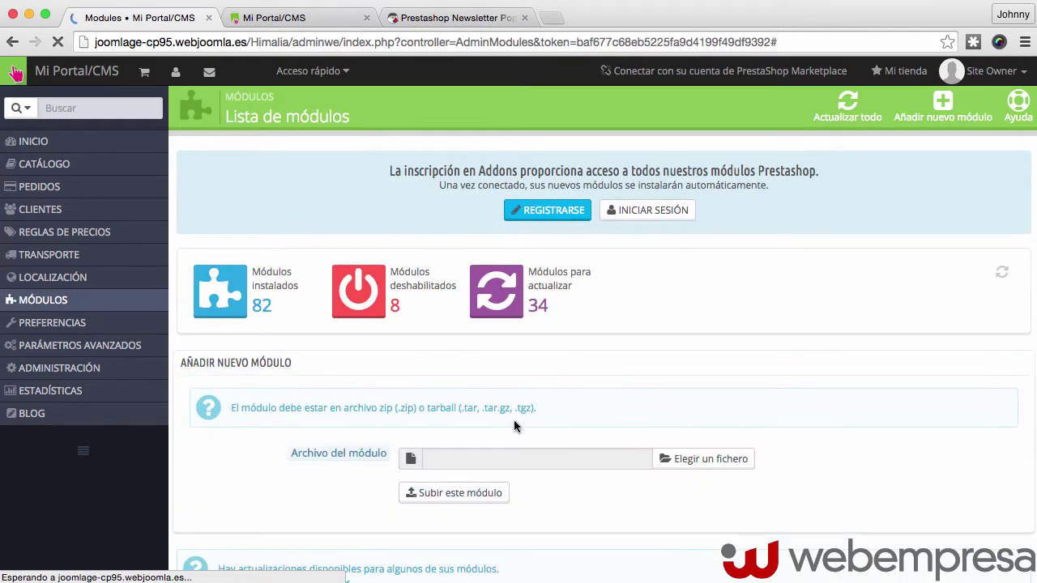
click(703, 460)
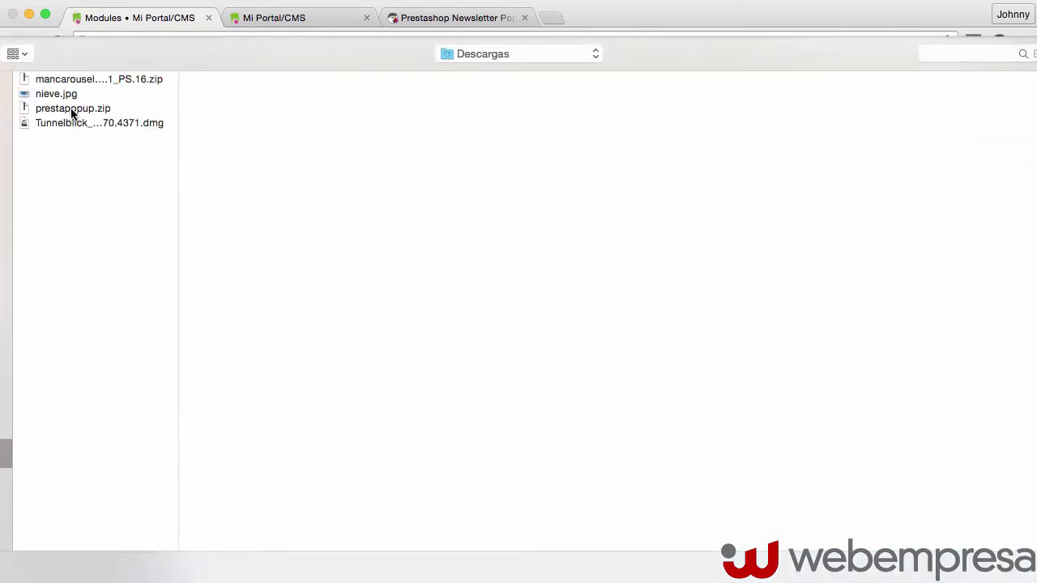
double_click(72, 110)
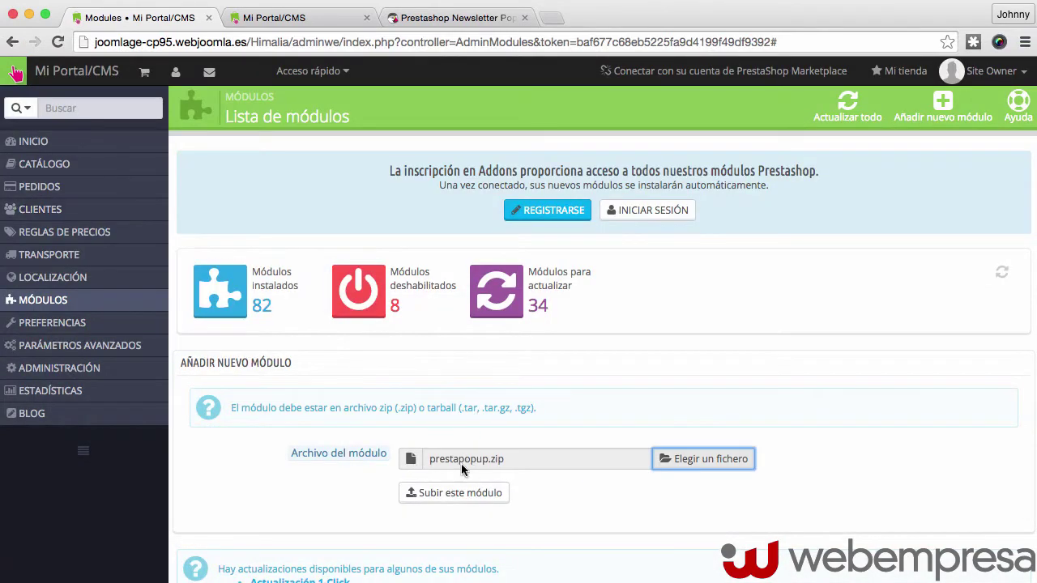
click(452, 492)
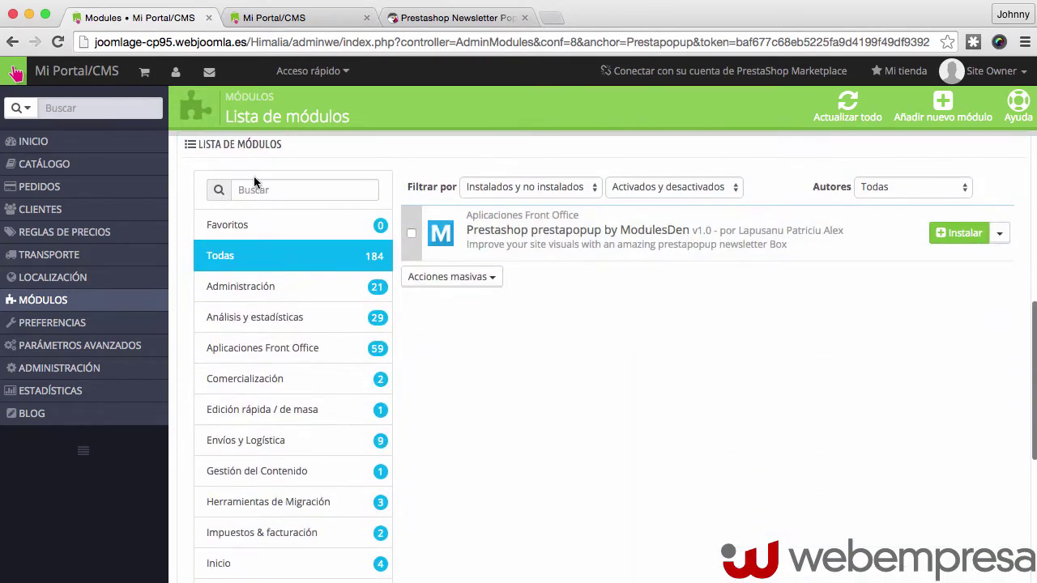
Install Prestashop prestapopup by ModulesDen, accepting the unverified-module warning
scroll(386, 175, up, 1)
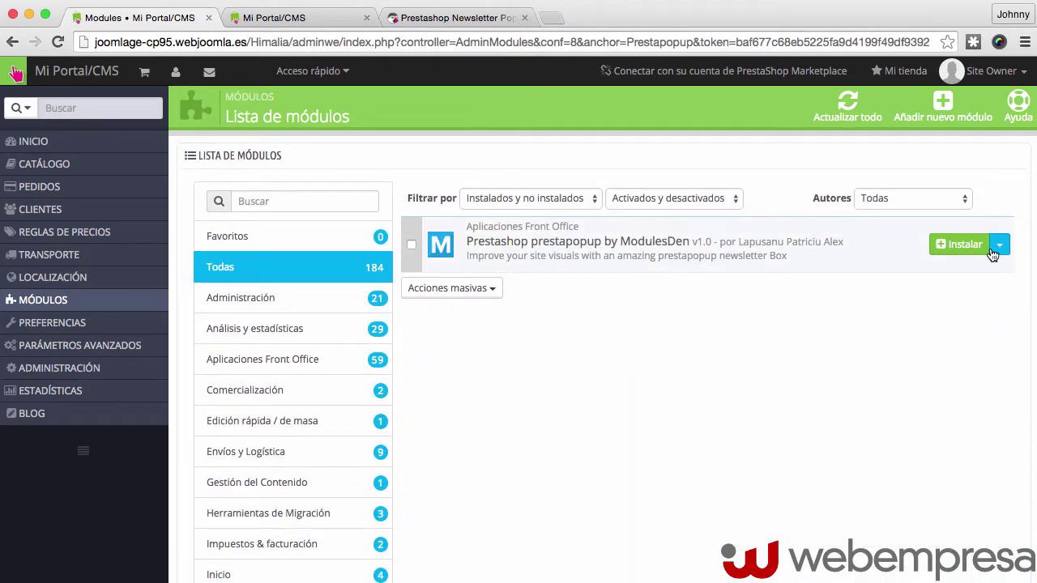
click(963, 245)
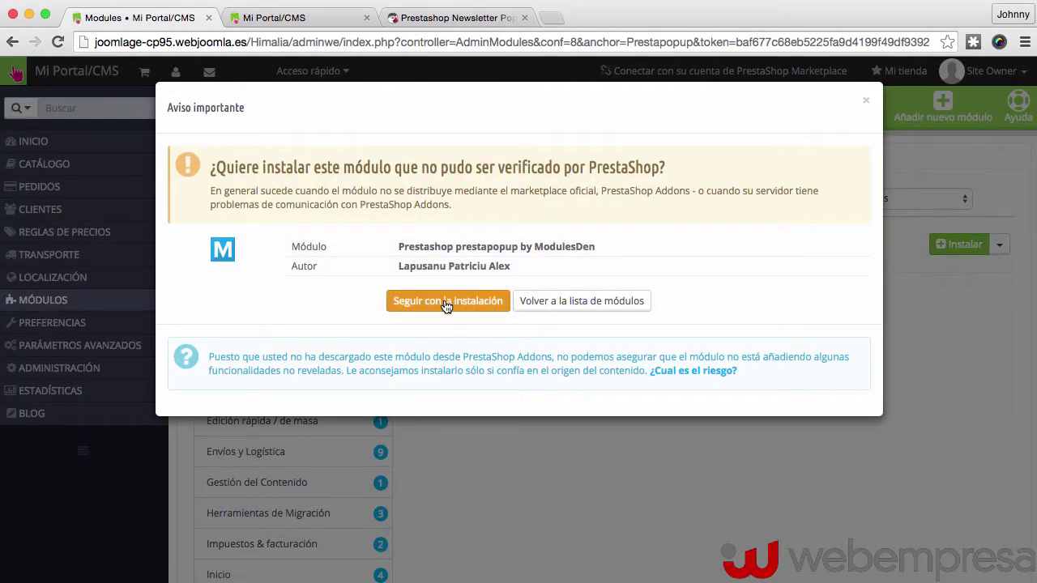
click(447, 301)
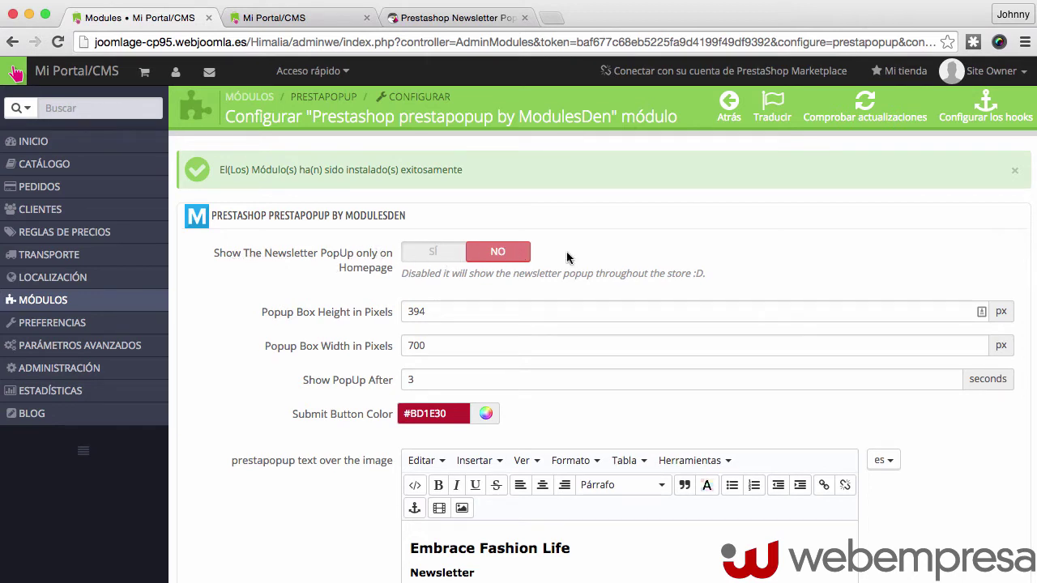
click(420, 256)
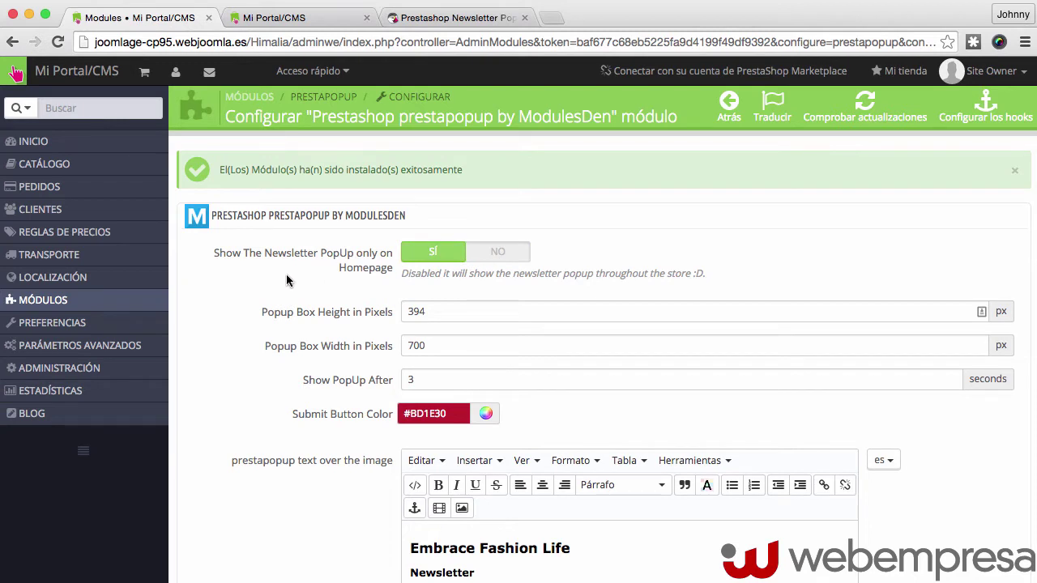
scroll(268, 275, down, 1)
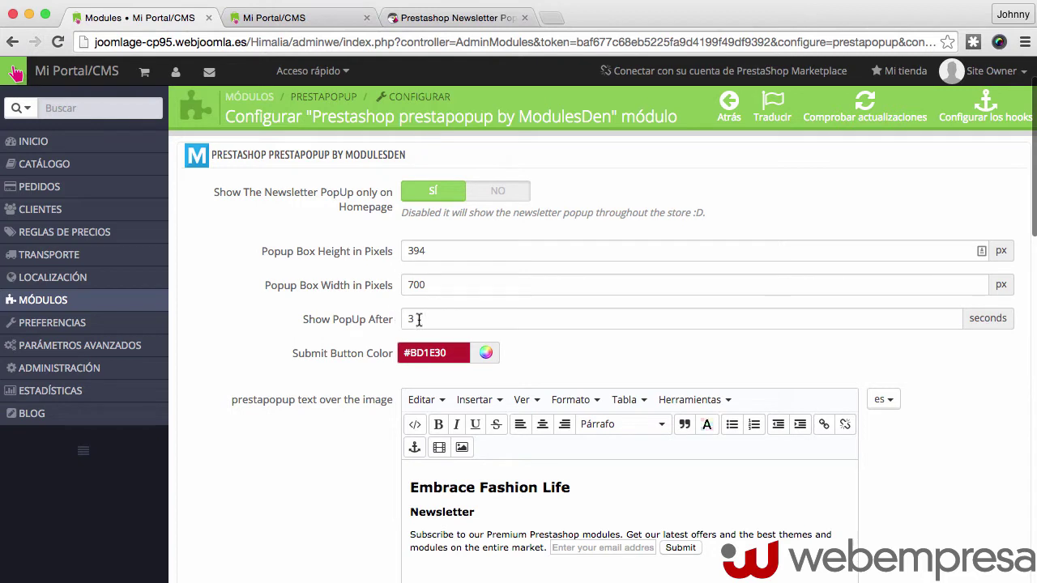
scroll(341, 326, down, 2)
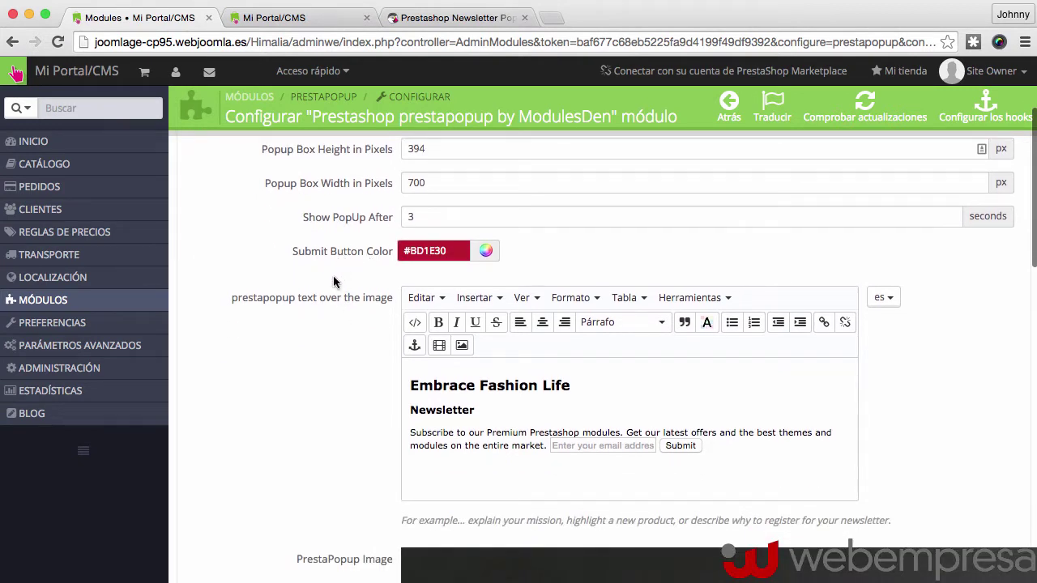
scroll(333, 281, down, 2)
scroll(309, 281, down, 4)
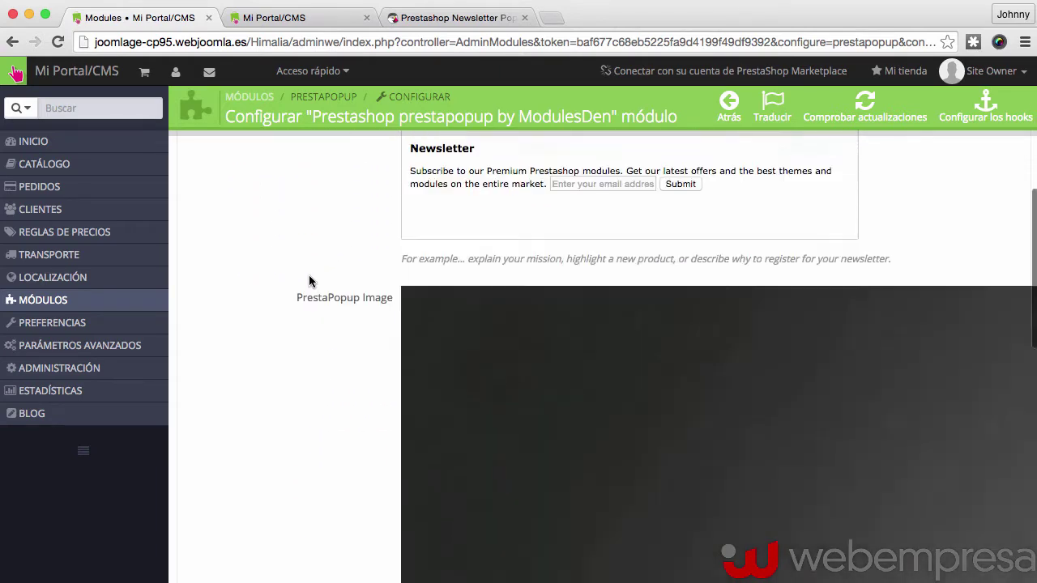
scroll(308, 280, down, 5)
scroll(535, 267, right, 2)
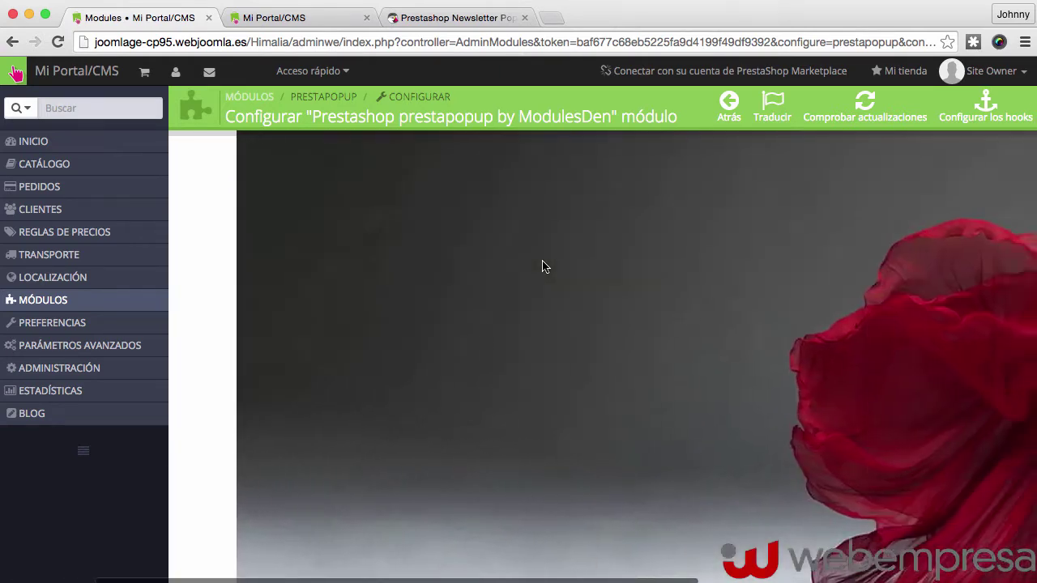
scroll(545, 267, left, 2)
scroll(544, 267, down, 5)
scroll(545, 267, right, 2)
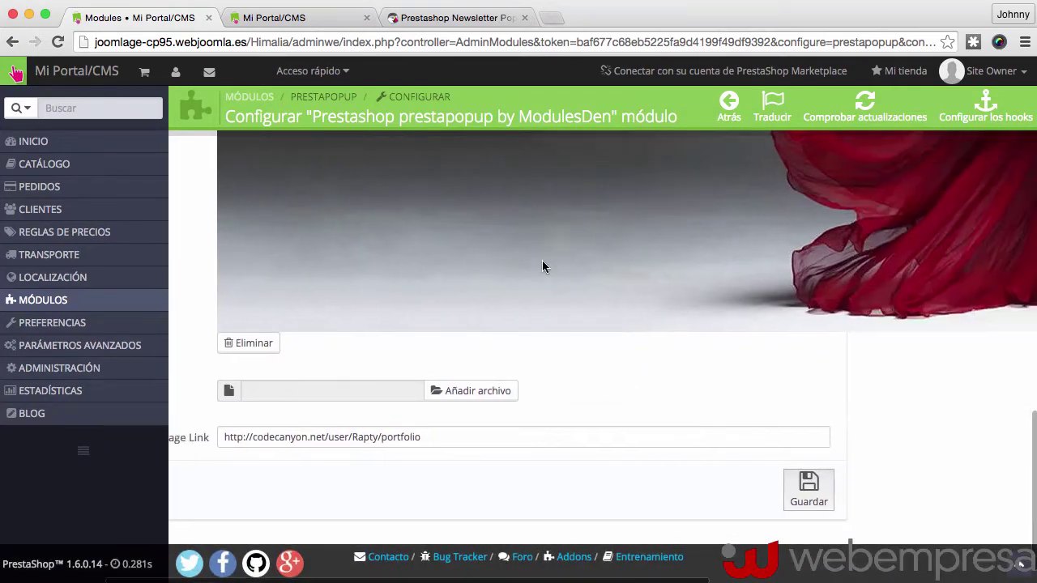
scroll(543, 265, up, 6)
scroll(378, 301, left, 2)
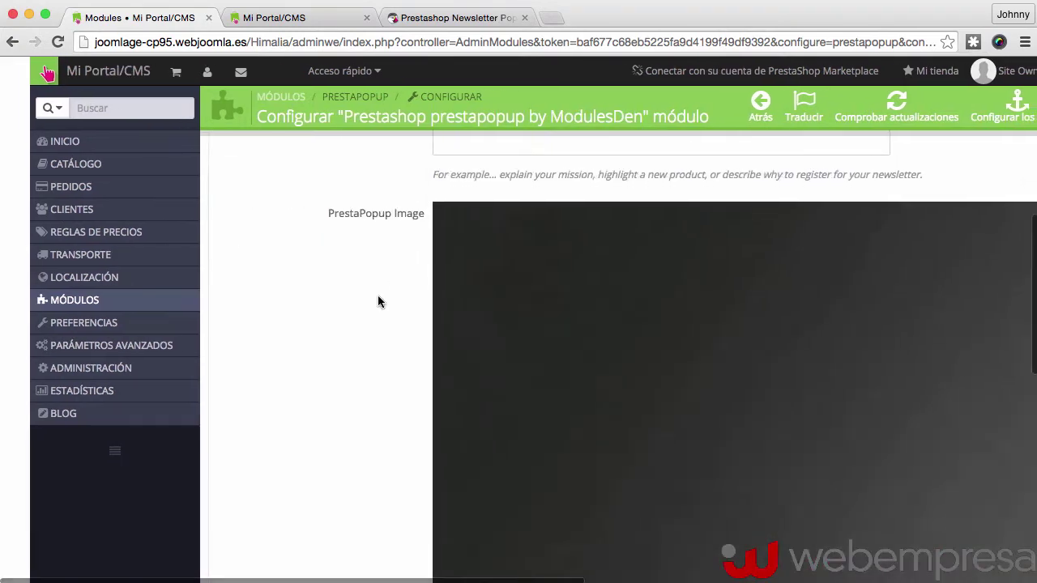
scroll(377, 300, down, 7)
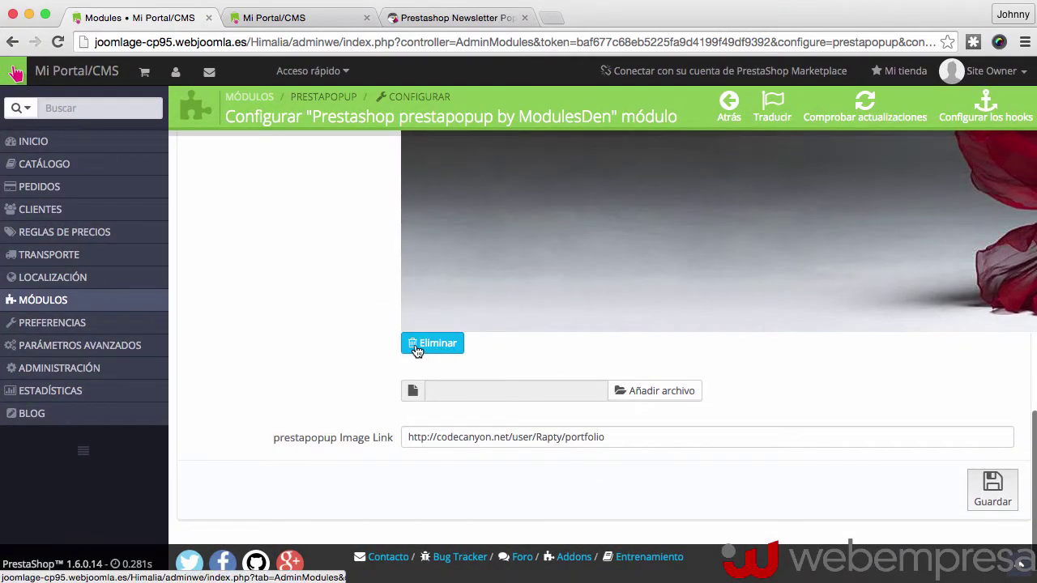
Swap the red fabric image for nieve.jpg, set Show only on Homepage to SÍ, and save
click(432, 343)
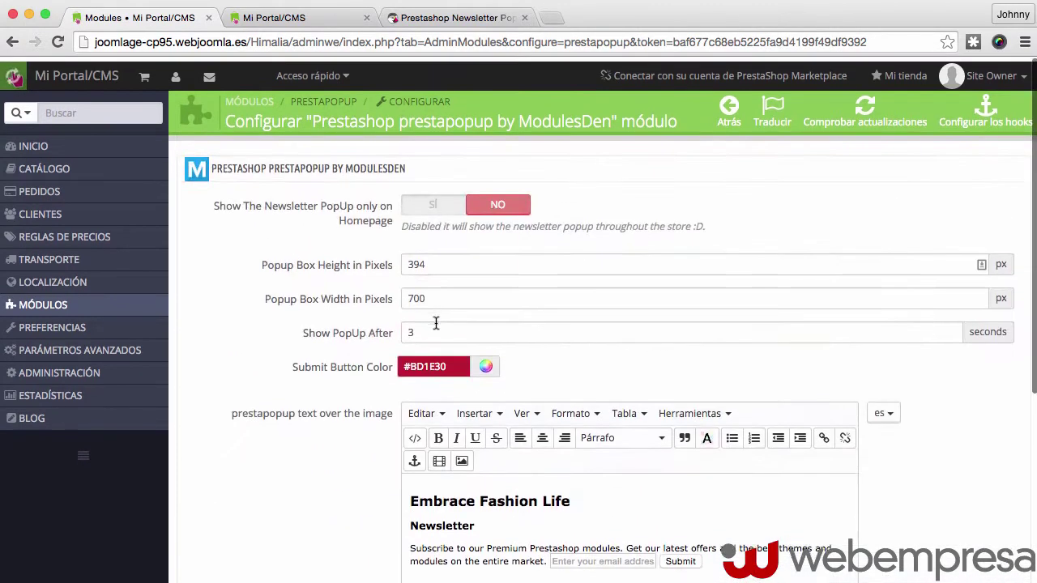
click(432, 200)
scroll(594, 239, down, 5)
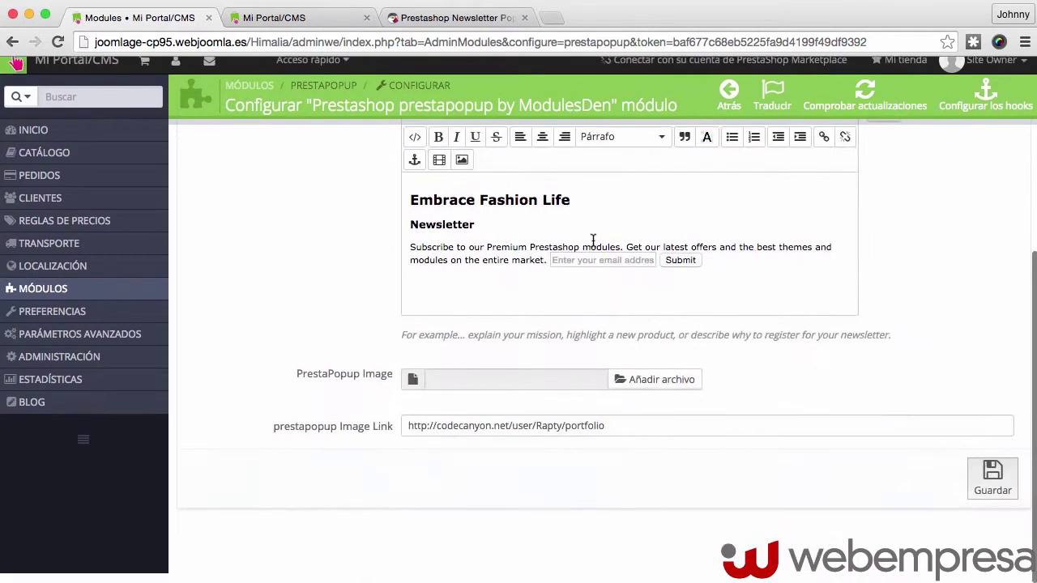
click(663, 392)
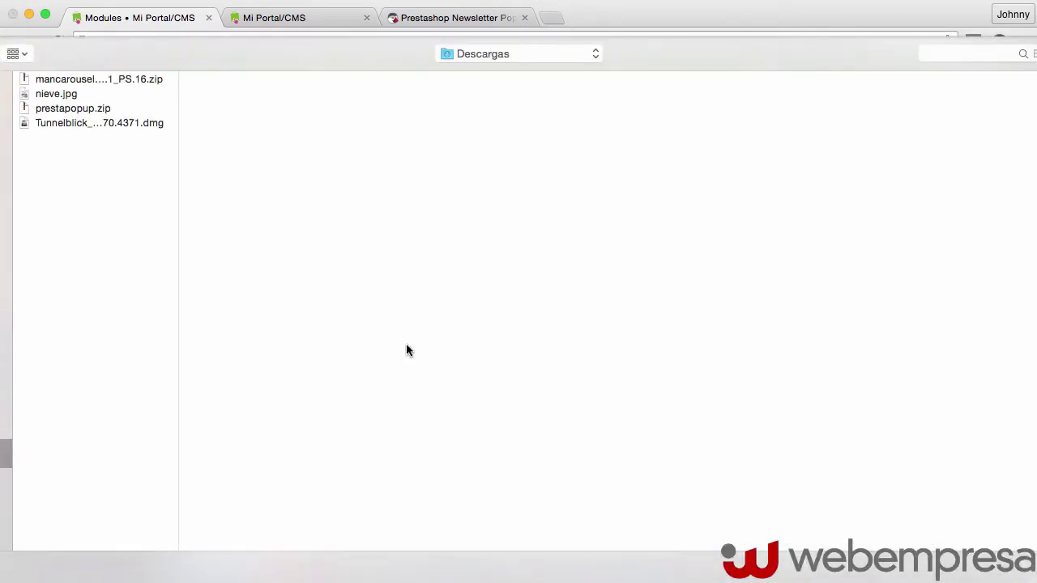
click(46, 95)
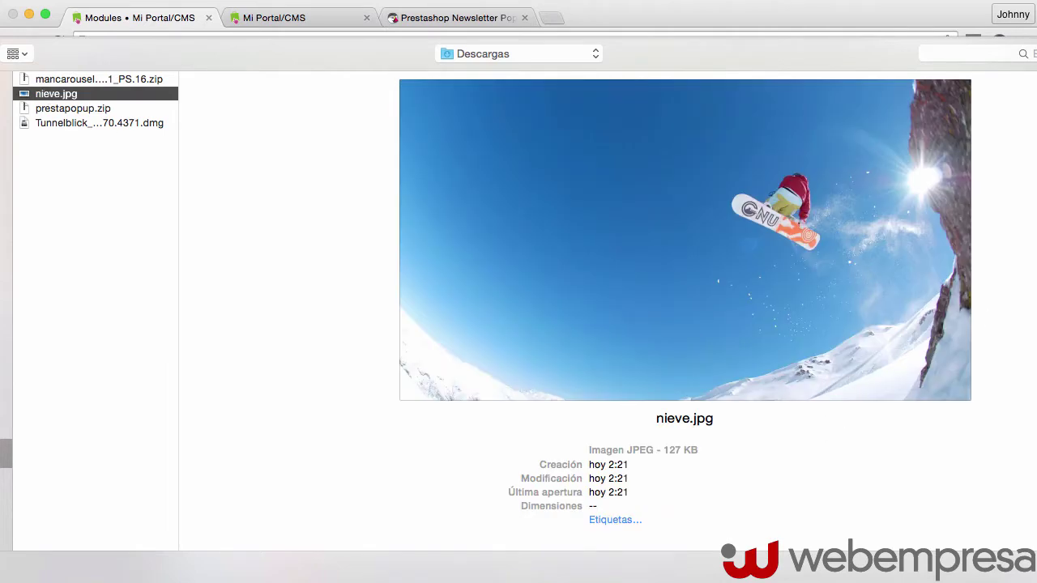
key(Return)
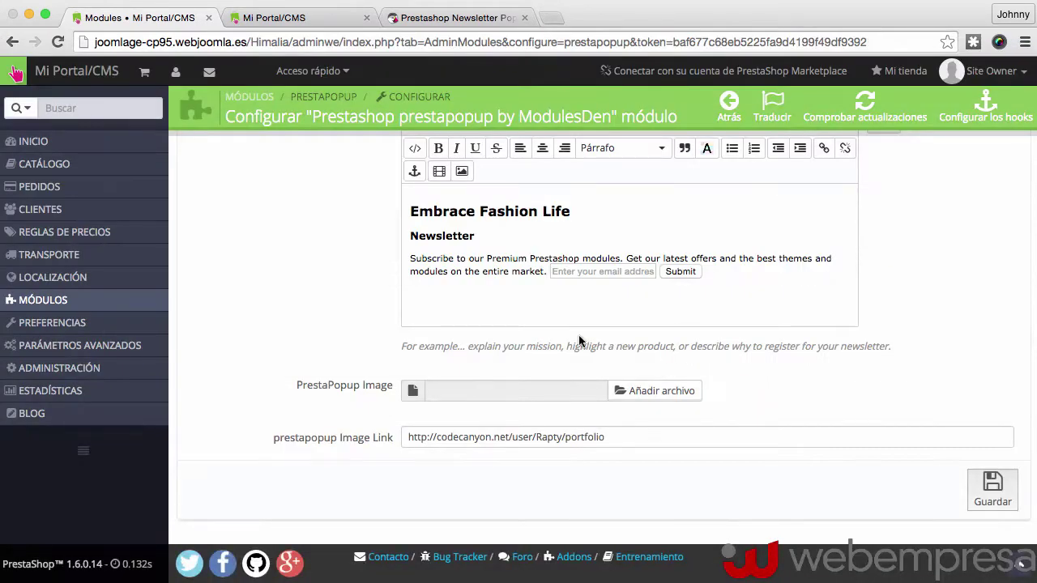
click(993, 488)
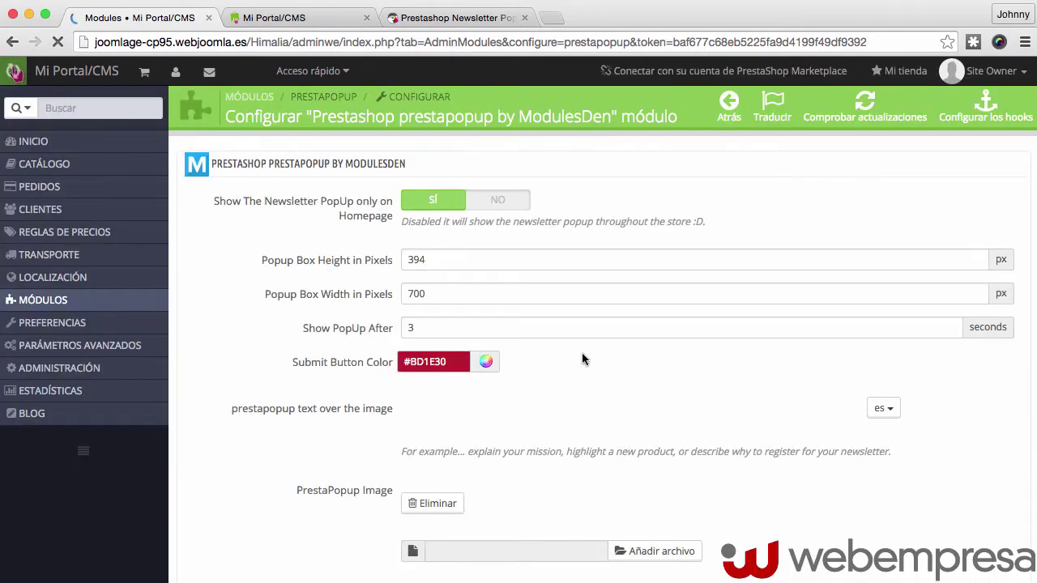
Review the saved prestapopup configuration settings on the module page
scroll(325, 308, down, 1)
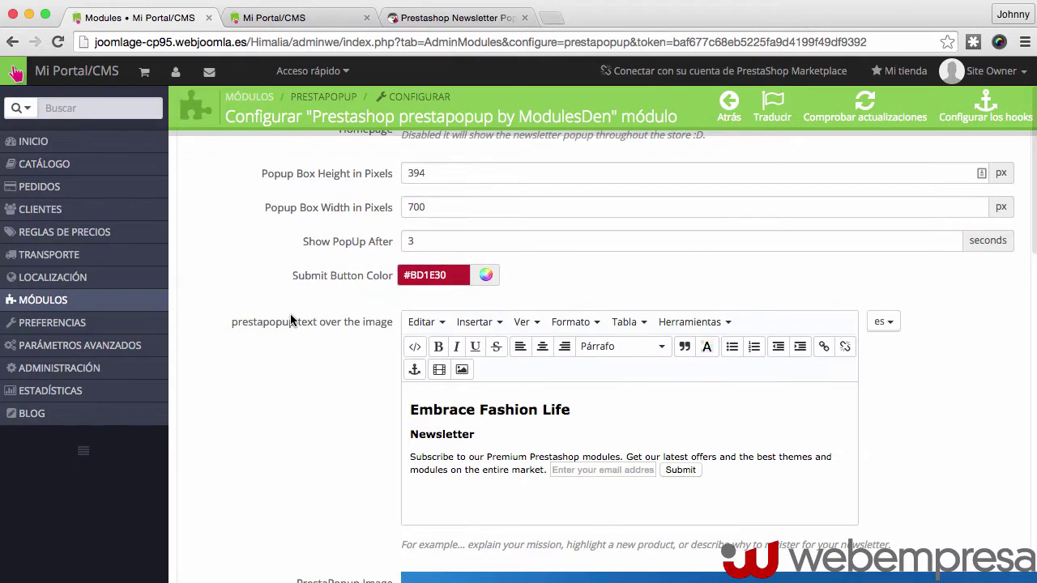
scroll(290, 320, down, 10)
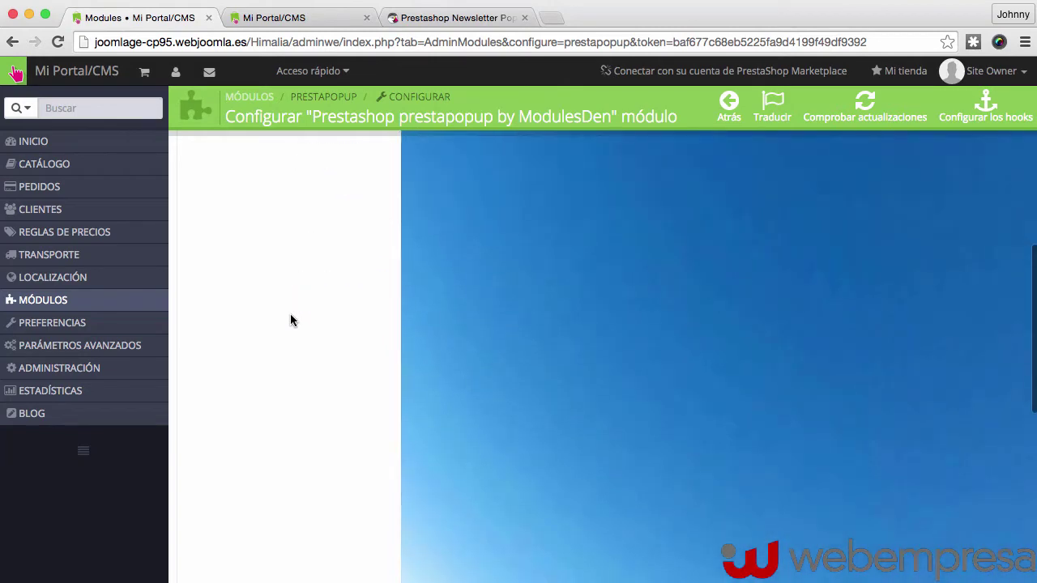
scroll(290, 320, down, 5)
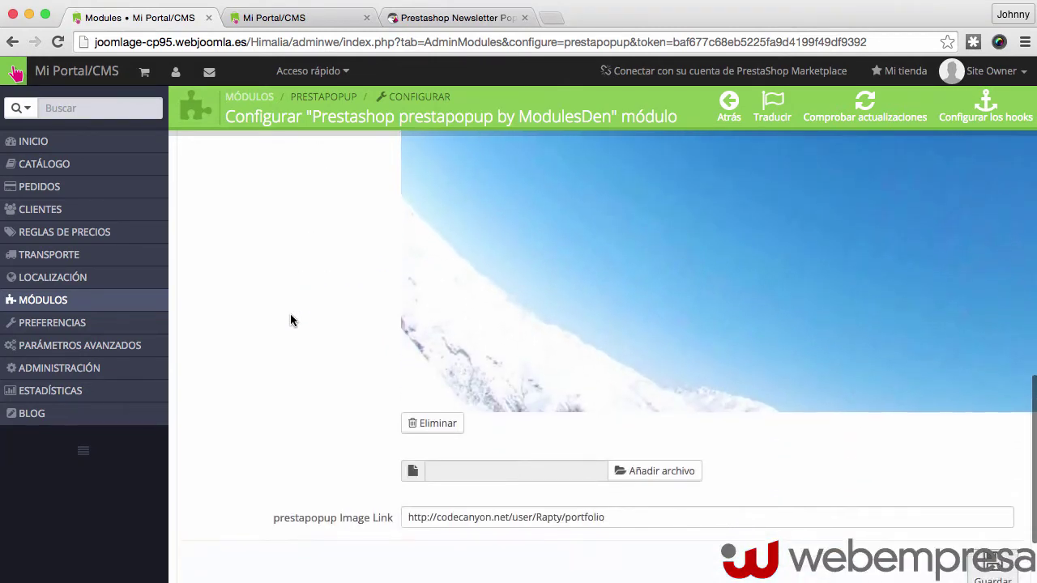
scroll(290, 320, down, 3)
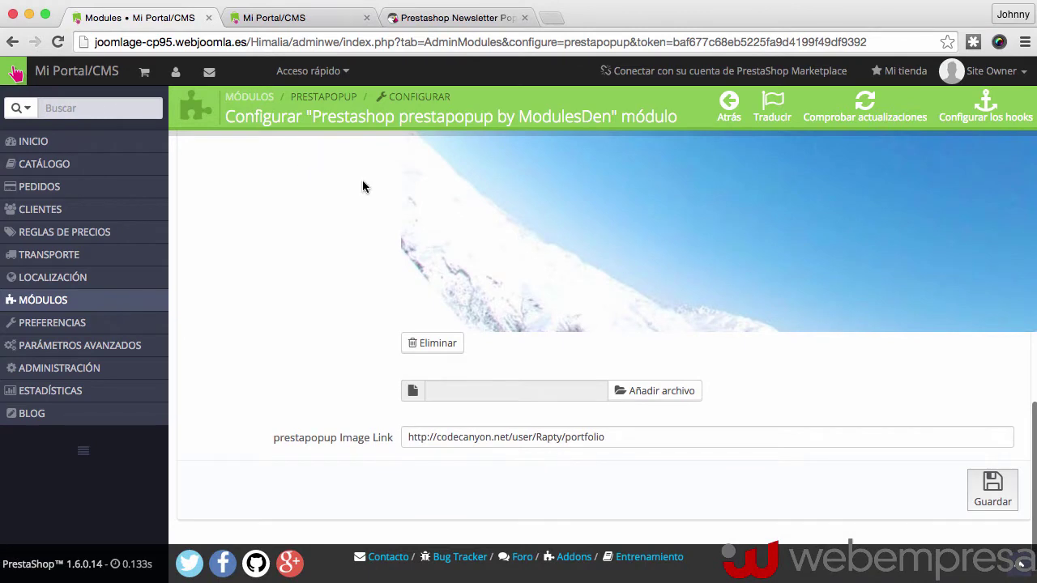
scroll(362, 186, up, 1)
scroll(294, 203, up, 10)
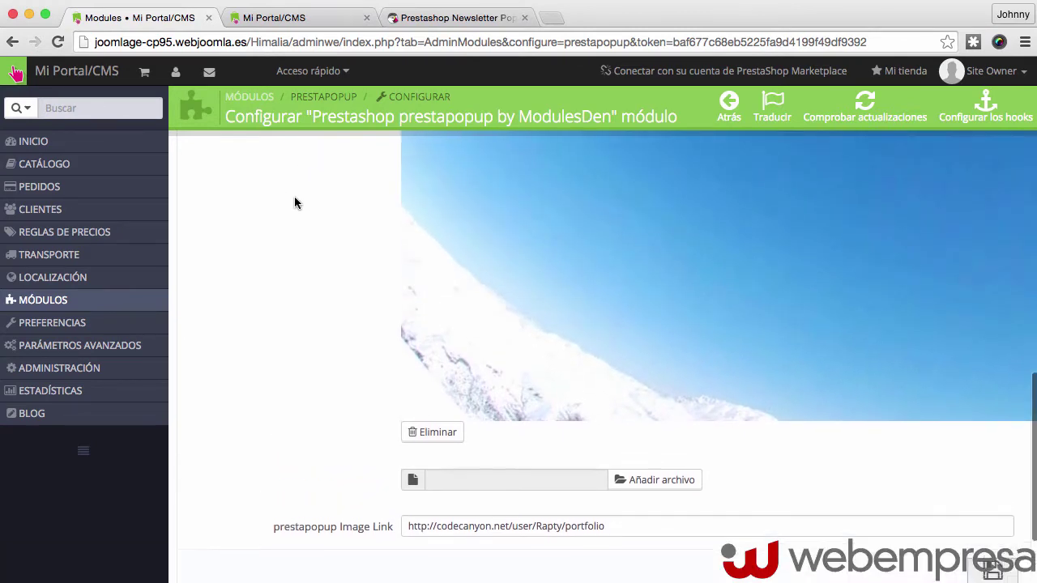
scroll(295, 202, up, 5)
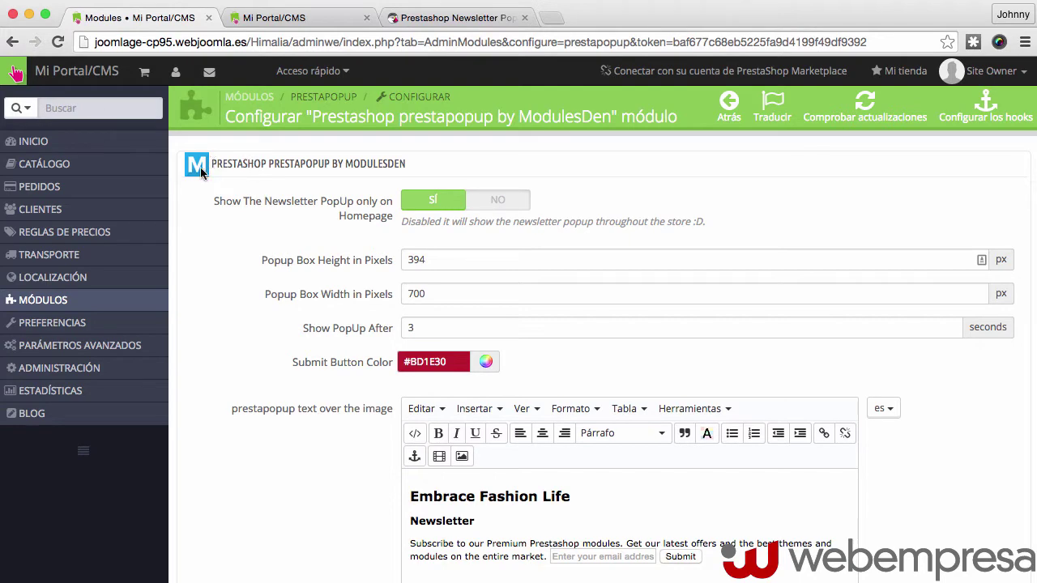
click(435, 276)
scroll(361, 317, down, 4)
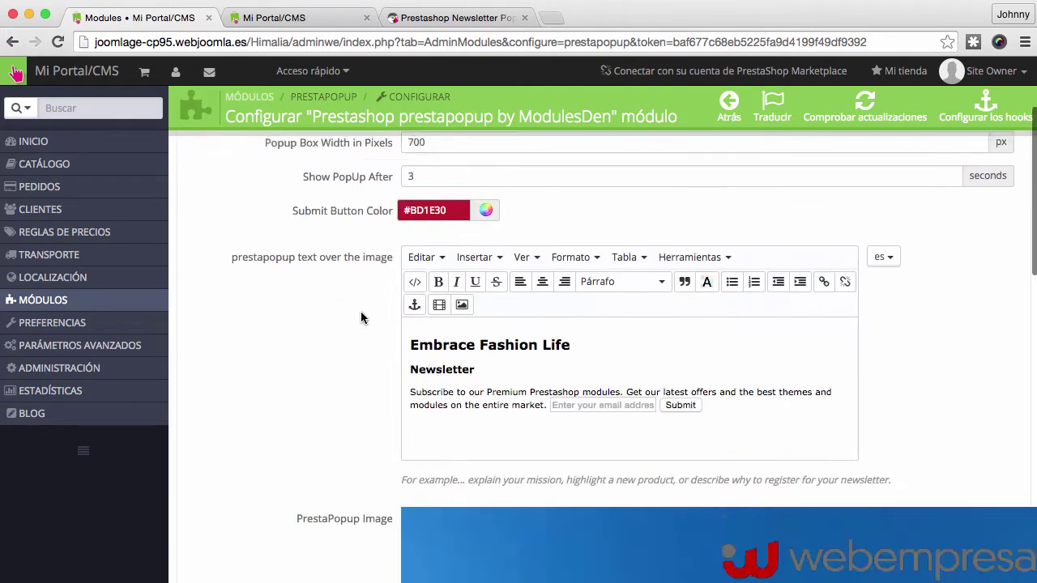
scroll(361, 318, down, 8)
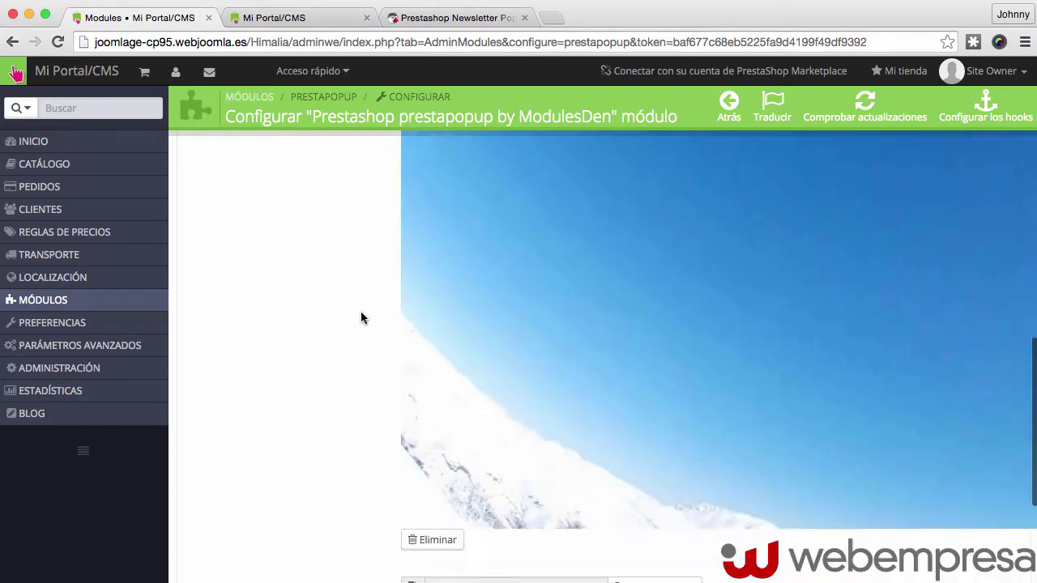
scroll(361, 318, down, 5)
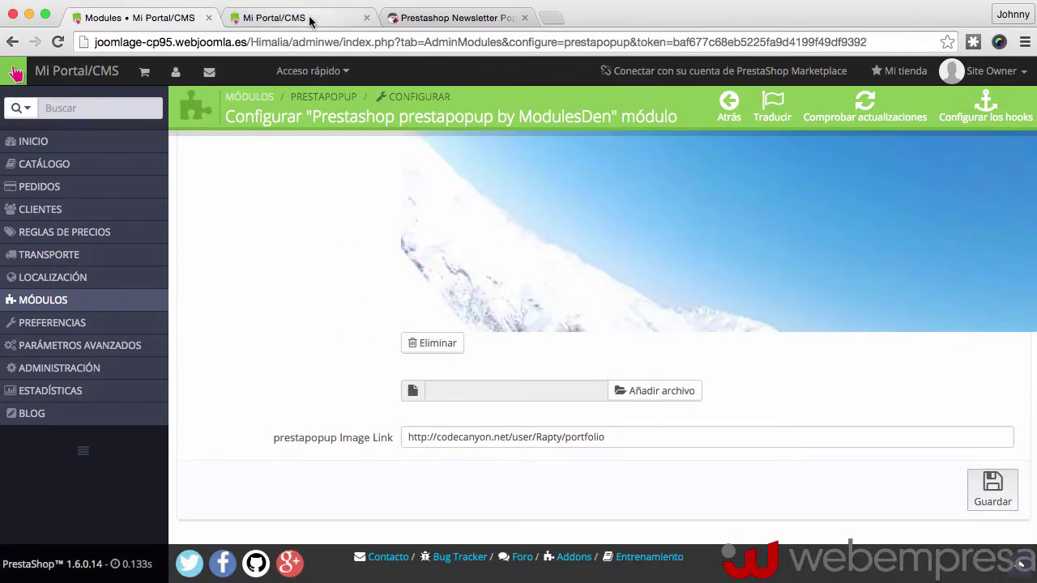
click(310, 21)
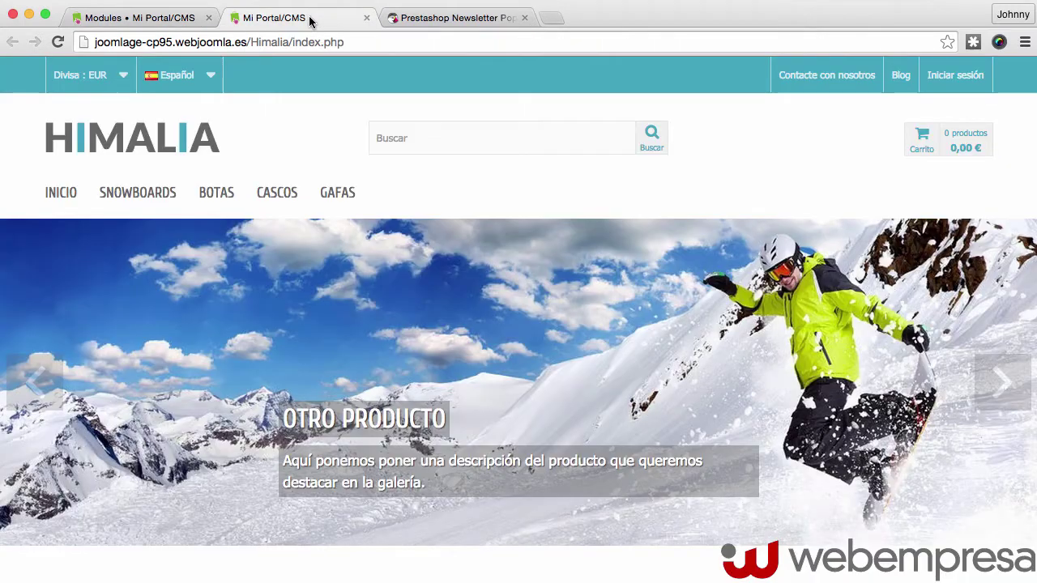
click(65, 196)
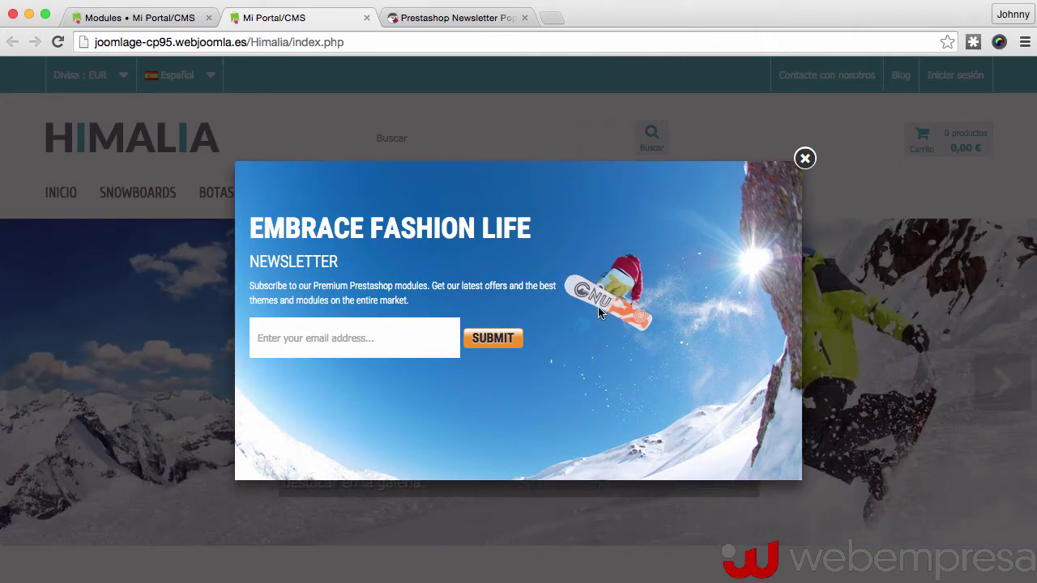
click(109, 17)
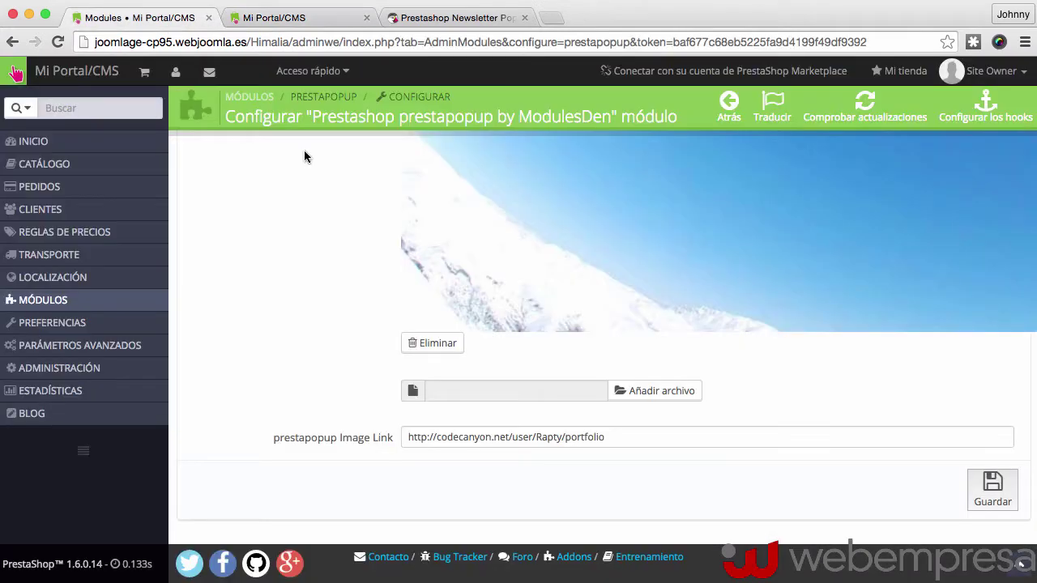
scroll(474, 223, up, 10)
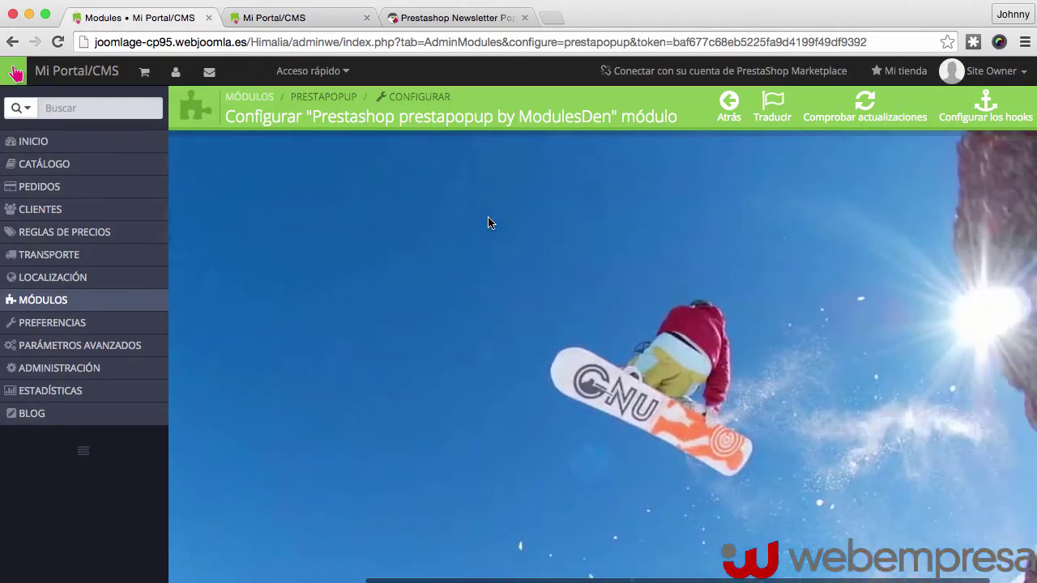
scroll(489, 218, left, 10)
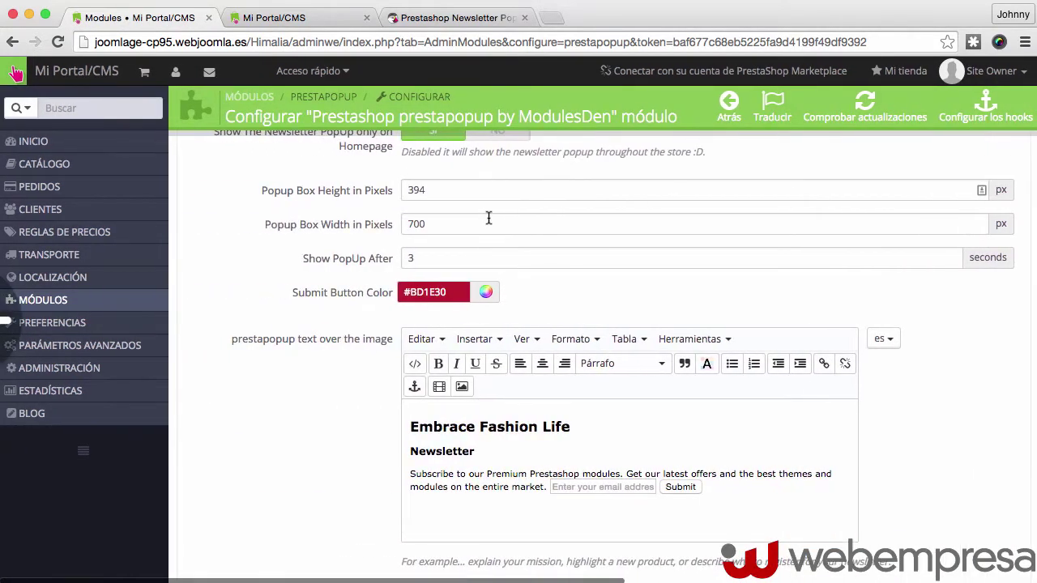
double_click(428, 191)
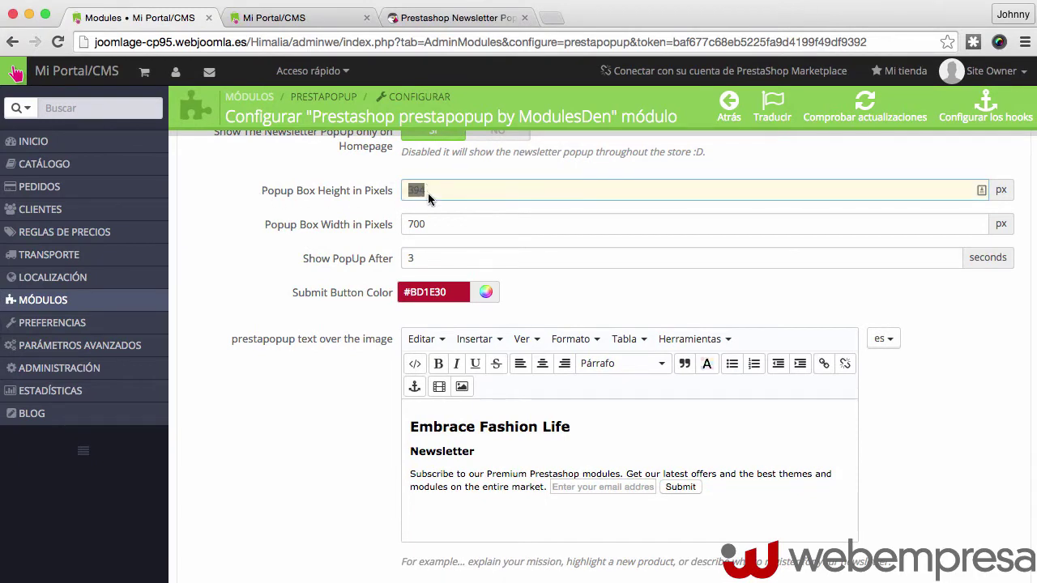
key(Tab)
mouse_move(114, 243)
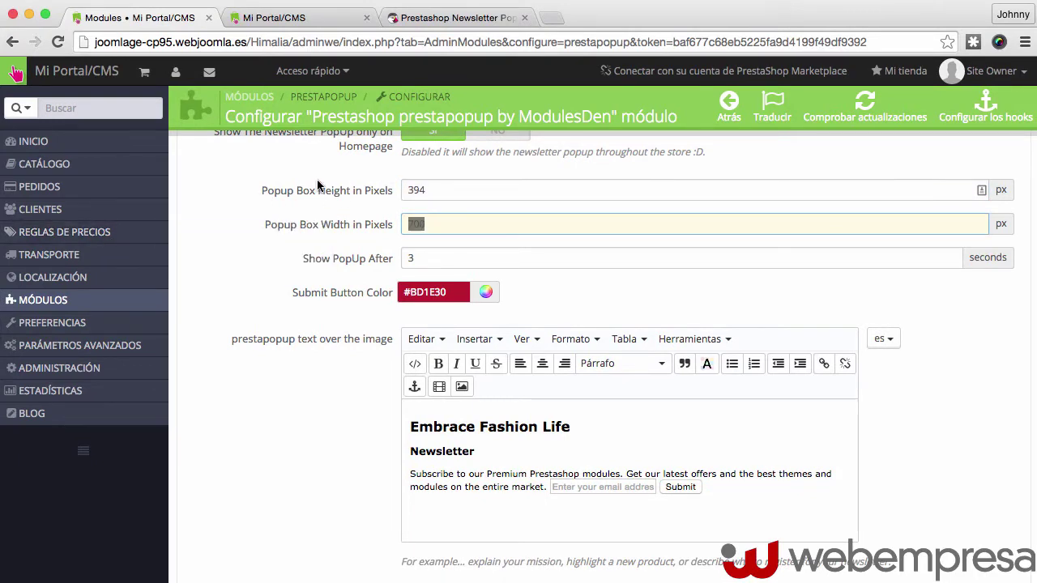
click(296, 18)
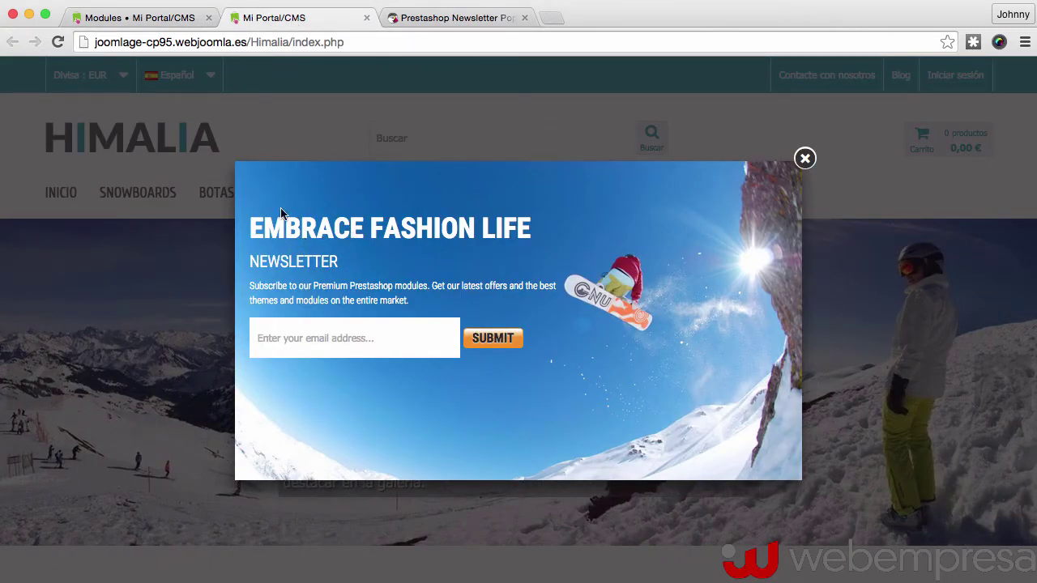
click(806, 160)
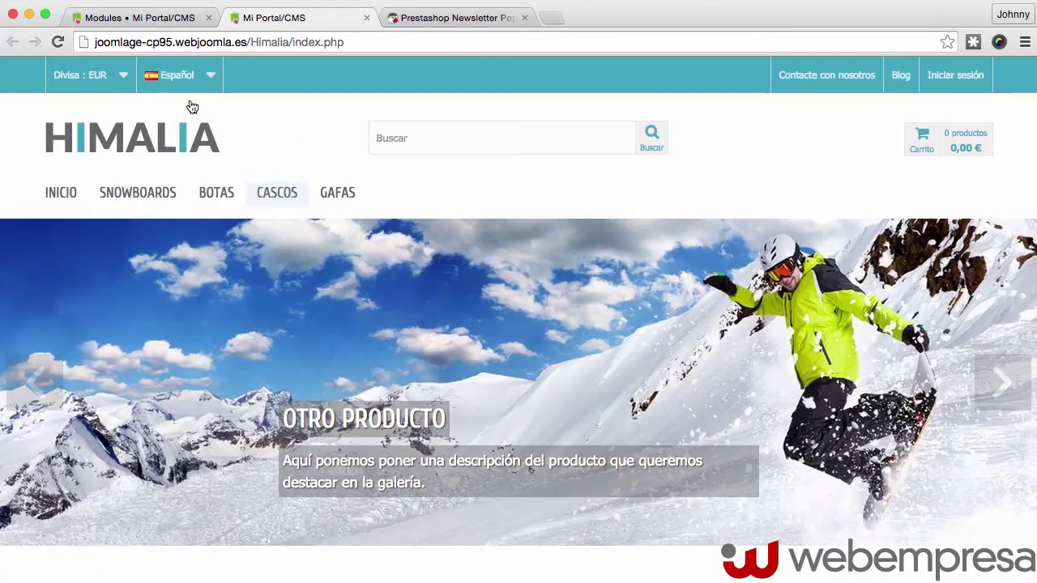
click(89, 18)
scroll(299, 297, down, 3)
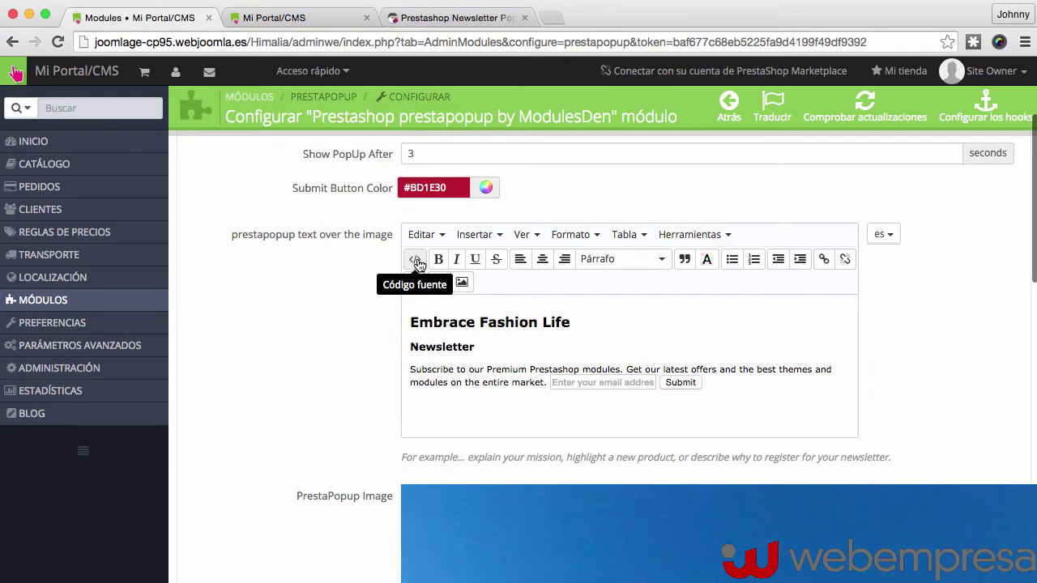
Replace the popup text's HTML source with the Spanish 'Suscríbete al Boletín' code with an Enviar button
click(417, 264)
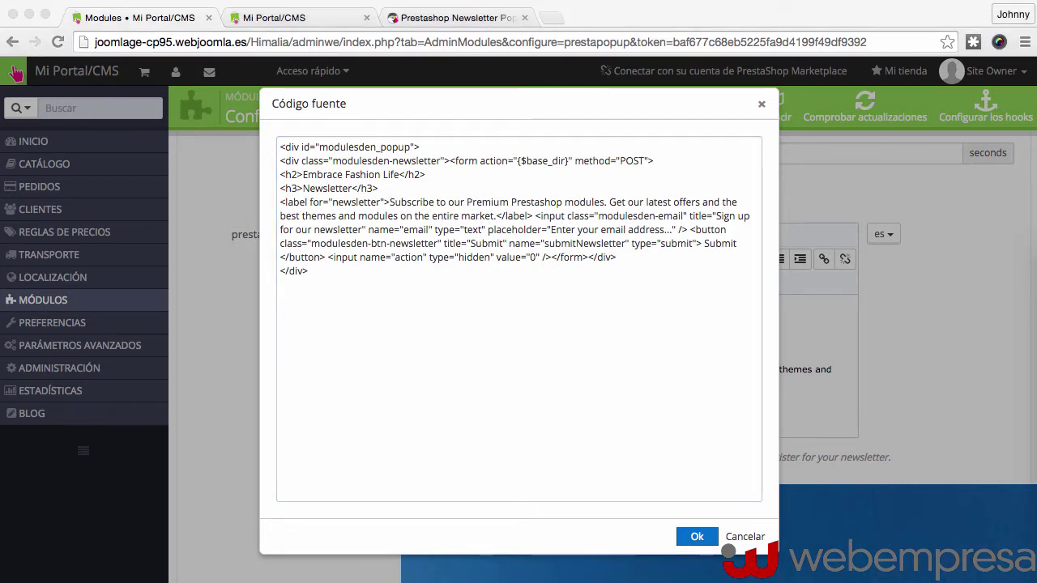
click(297, 153)
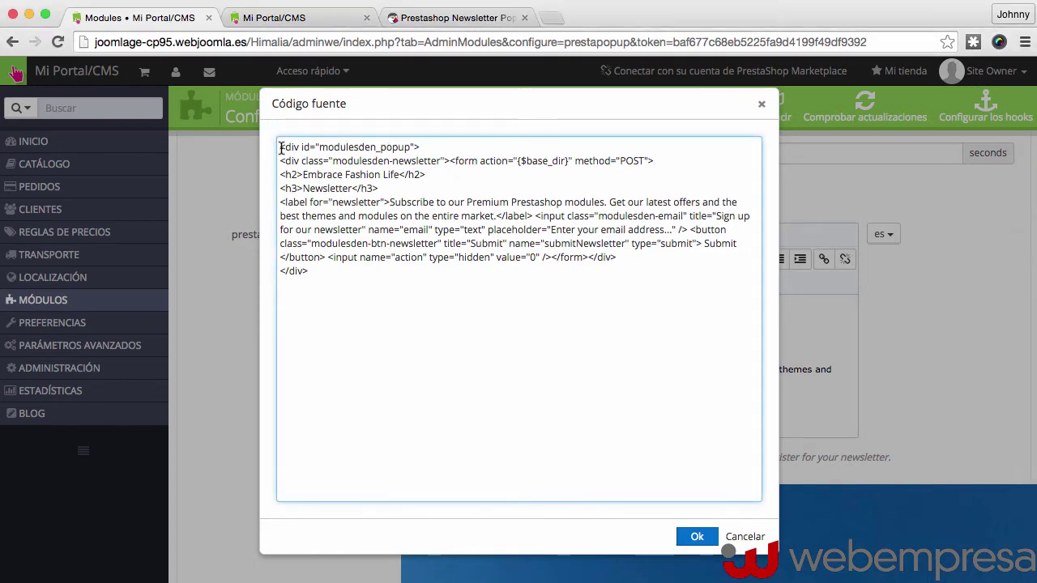
drag(280, 146, 350, 305)
right_click(328, 220)
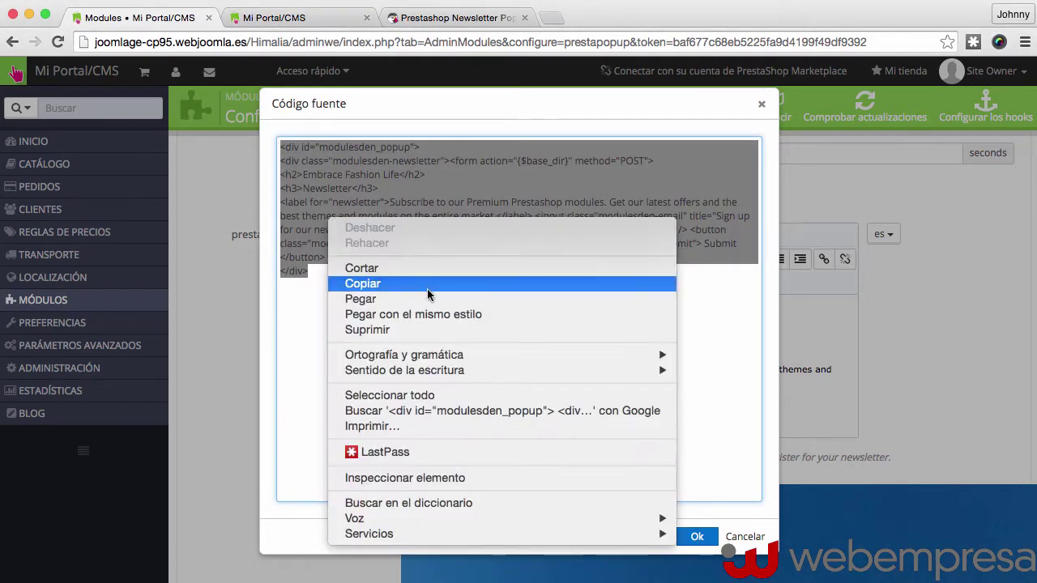
click(457, 298)
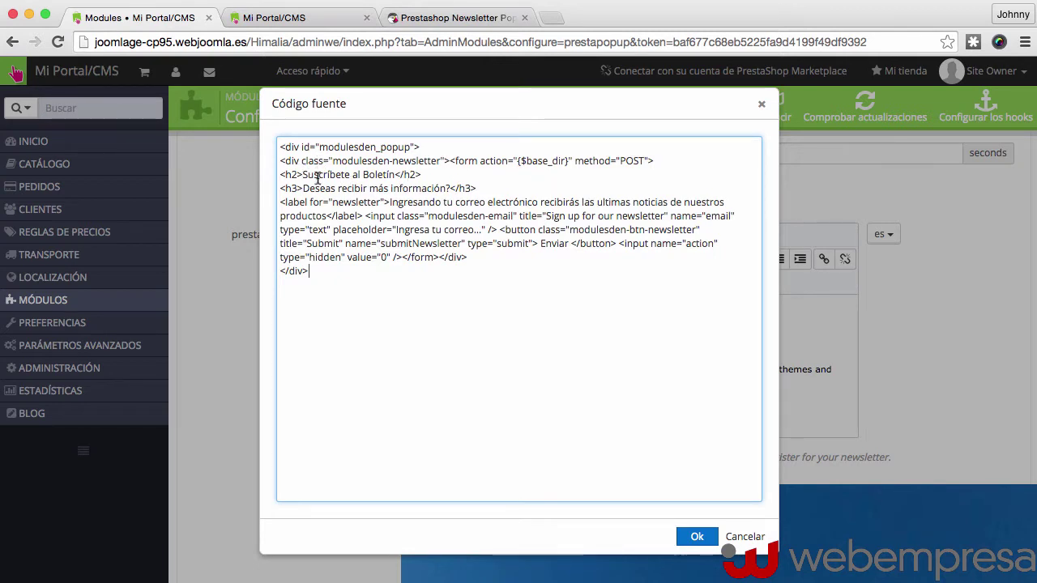
drag(302, 175, 394, 175)
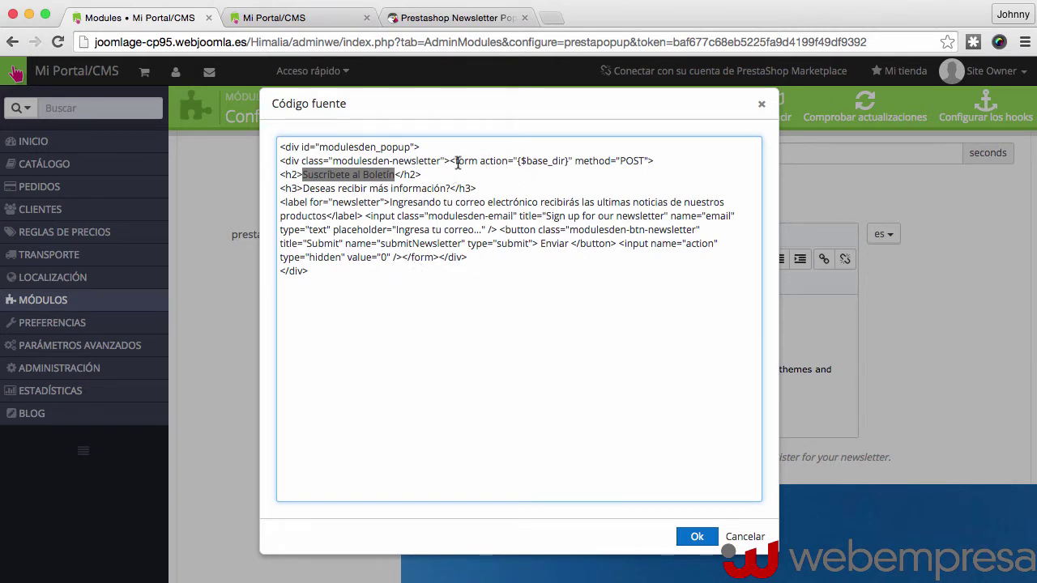
click(343, 285)
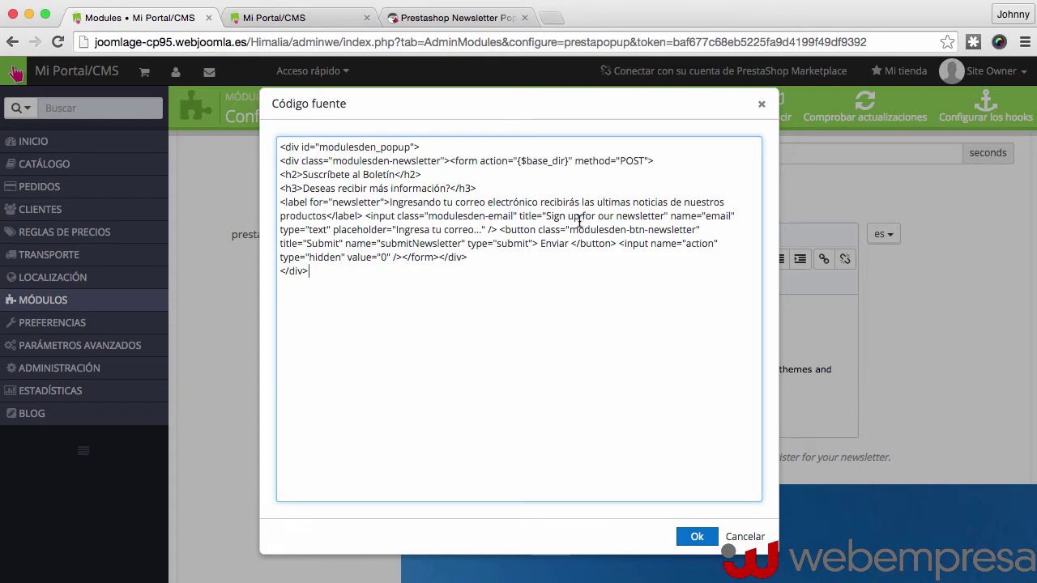
click(695, 537)
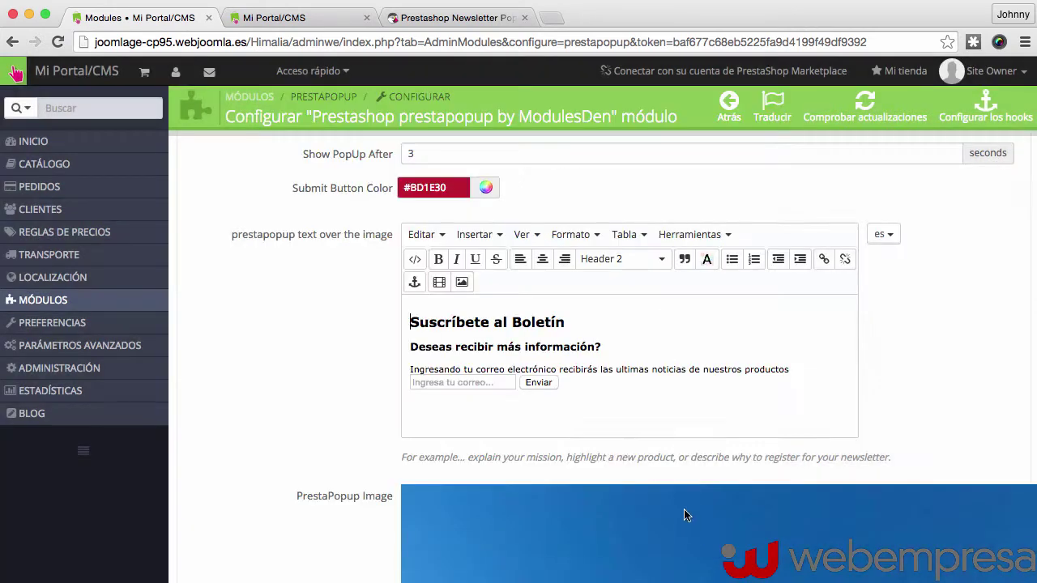
Save the popup settings and reload the Himalia storefront to display the Spanish popup
scroll(892, 290, down, 10)
click(993, 490)
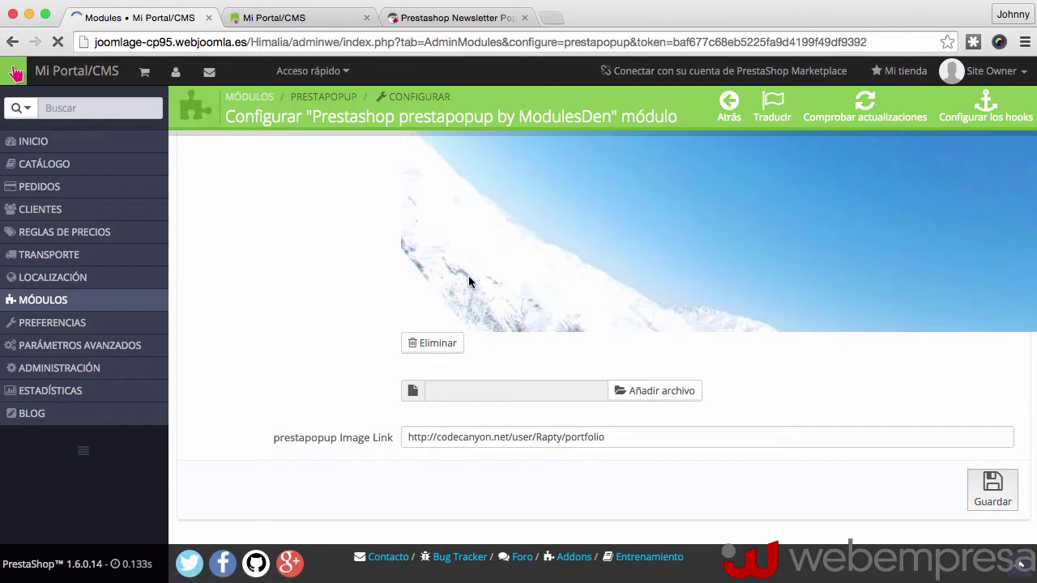
click(290, 19)
scroll(606, 189, down, 1)
scroll(606, 189, up, 2)
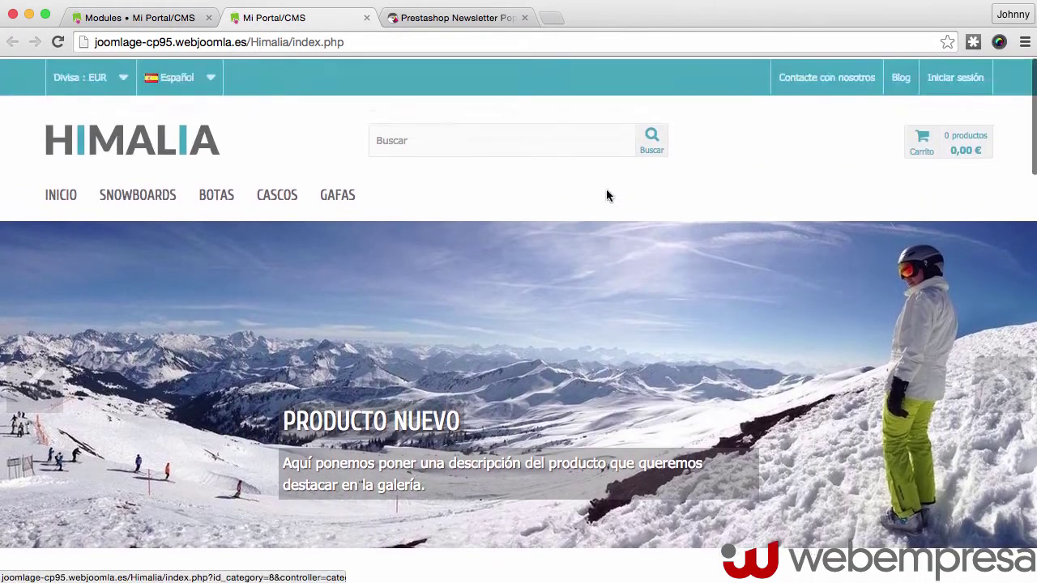
click(58, 41)
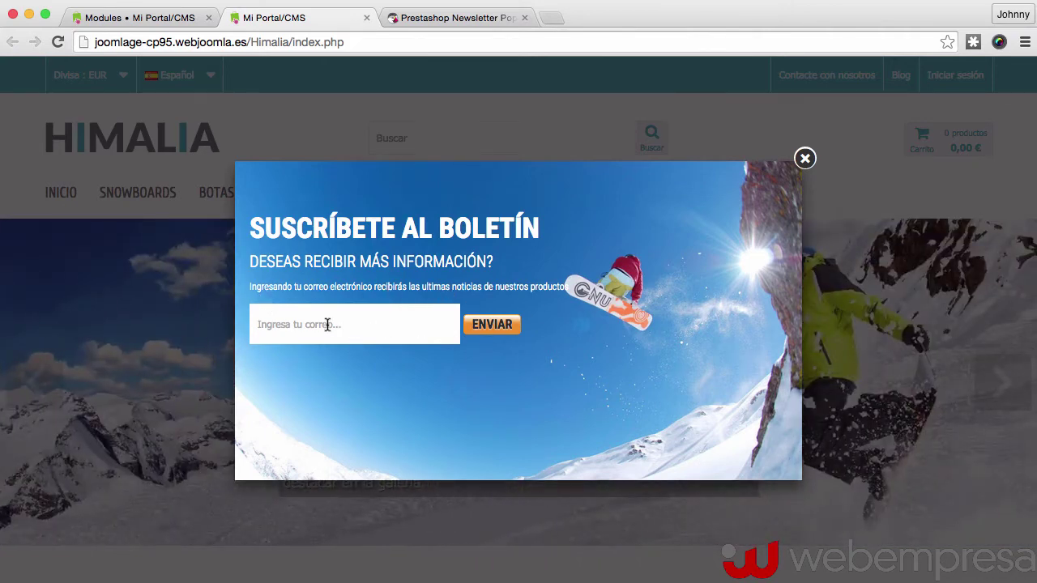
Enter the demo e-mail address in the popup's field and submit it with ENVIAR
click(280, 325)
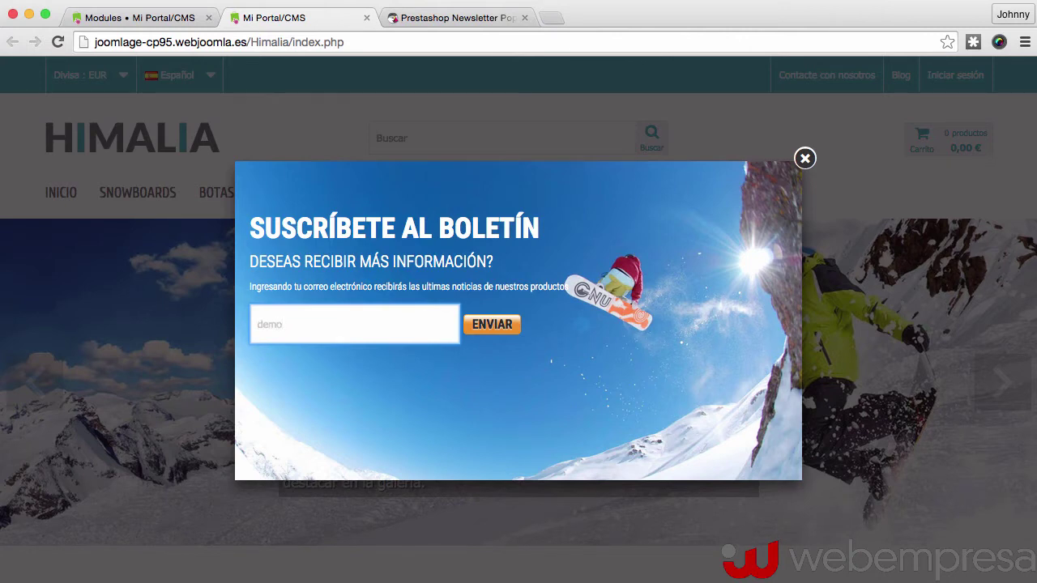
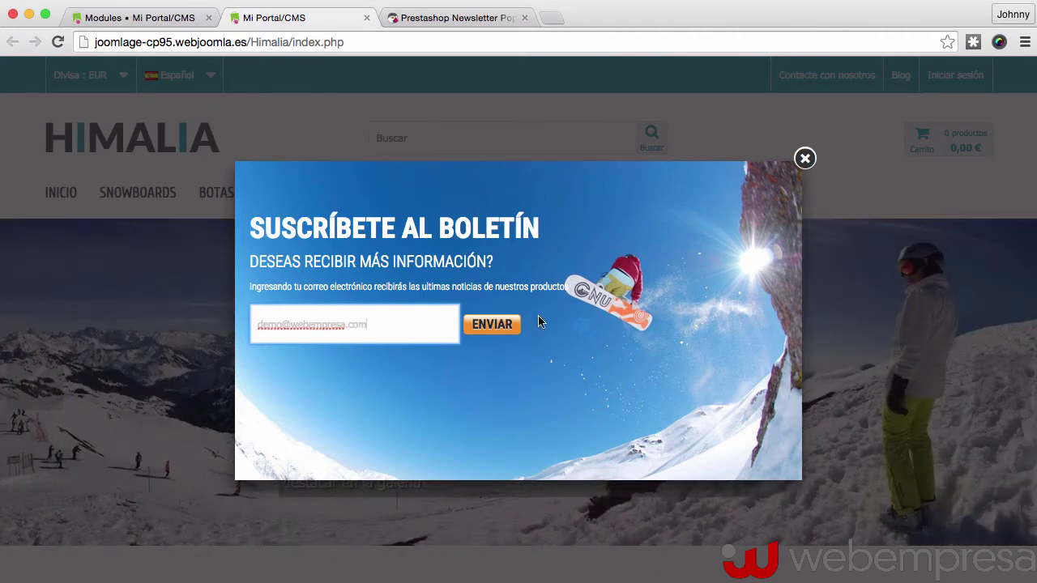
click(492, 331)
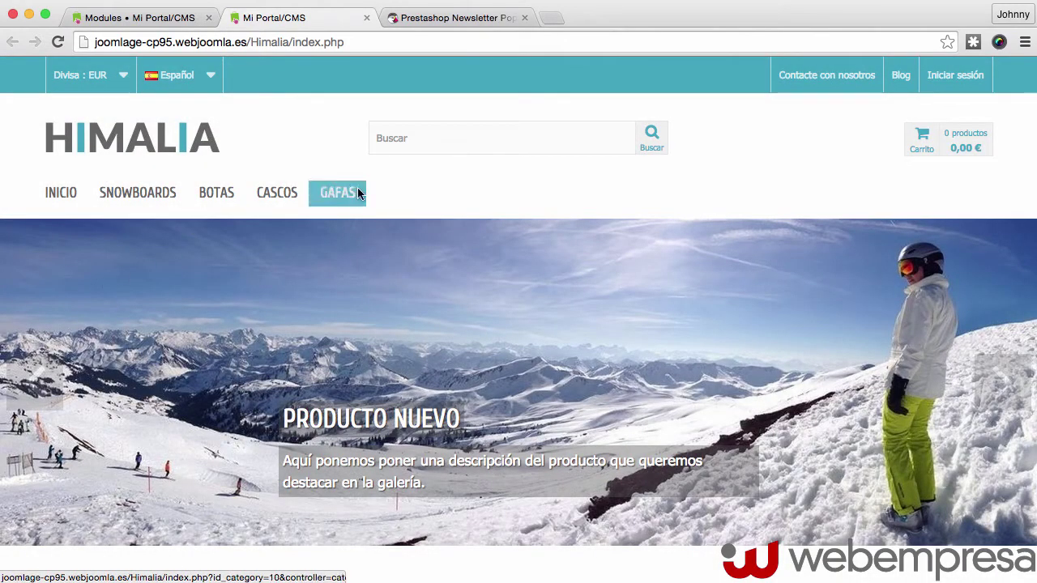
scroll(413, 195, down, 10)
scroll(413, 195, up, 10)
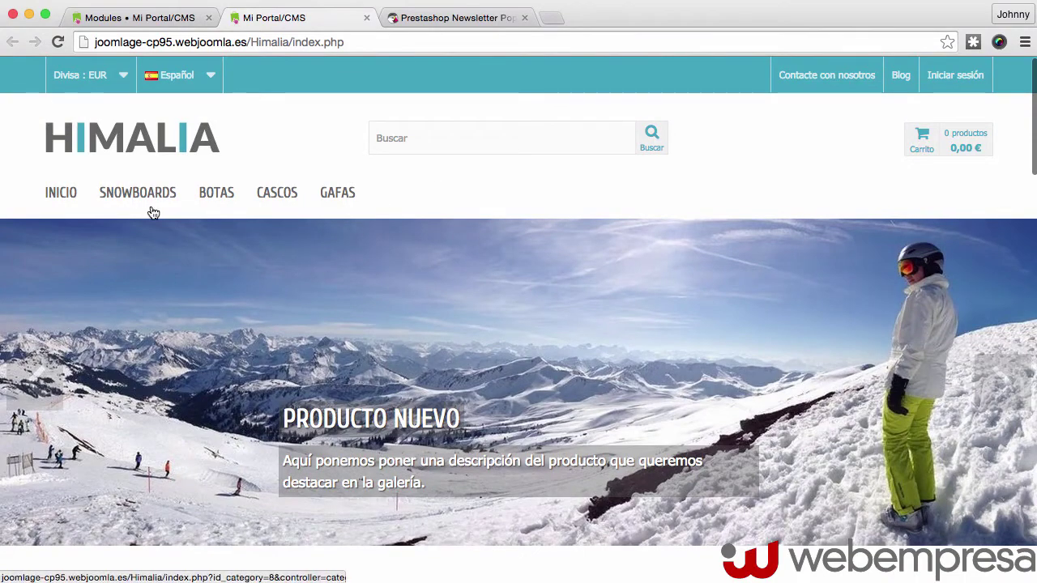
click(130, 201)
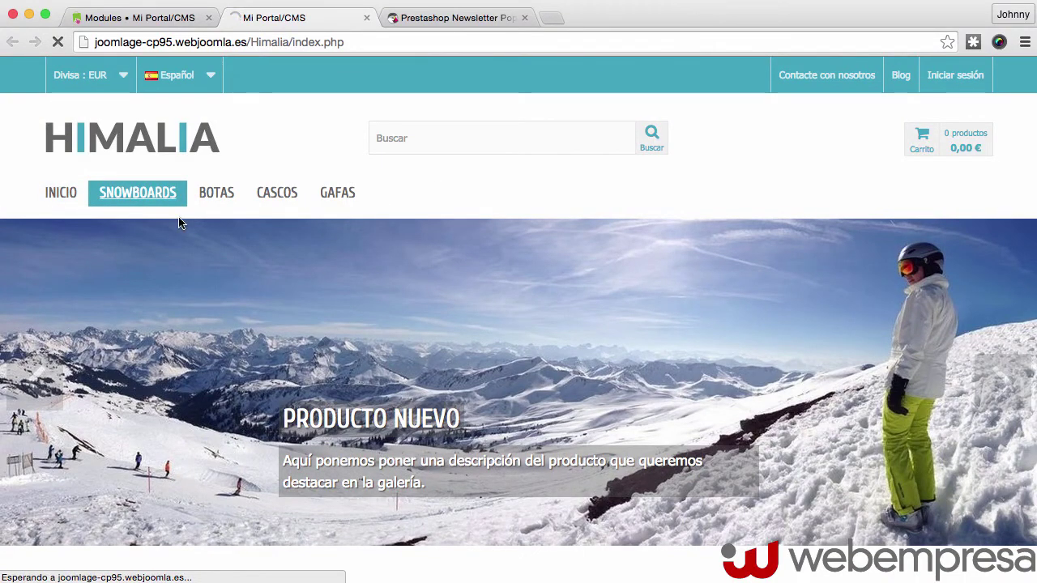
scroll(289, 260, down, 3)
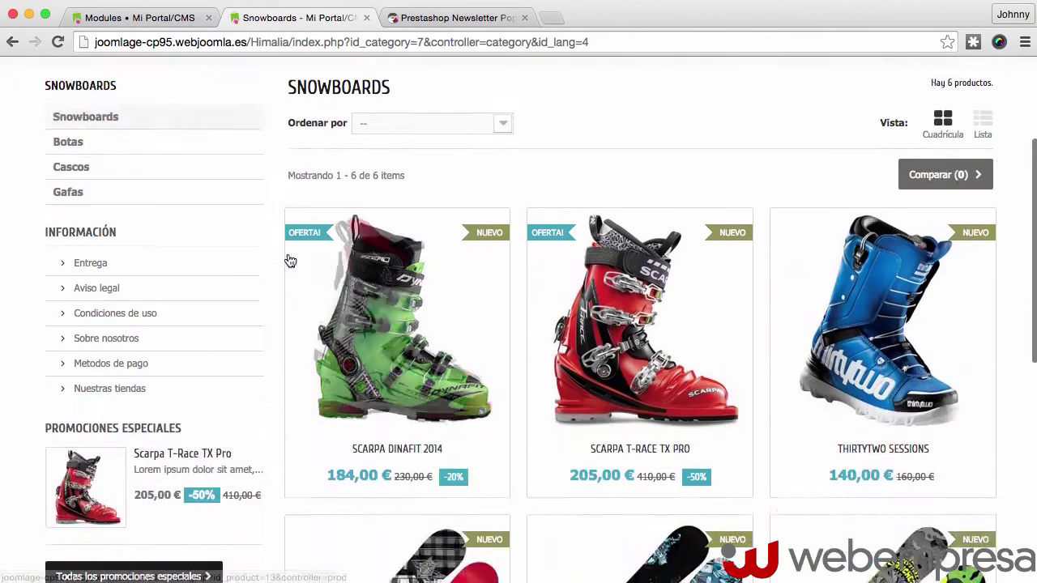
scroll(243, 243, up, 3)
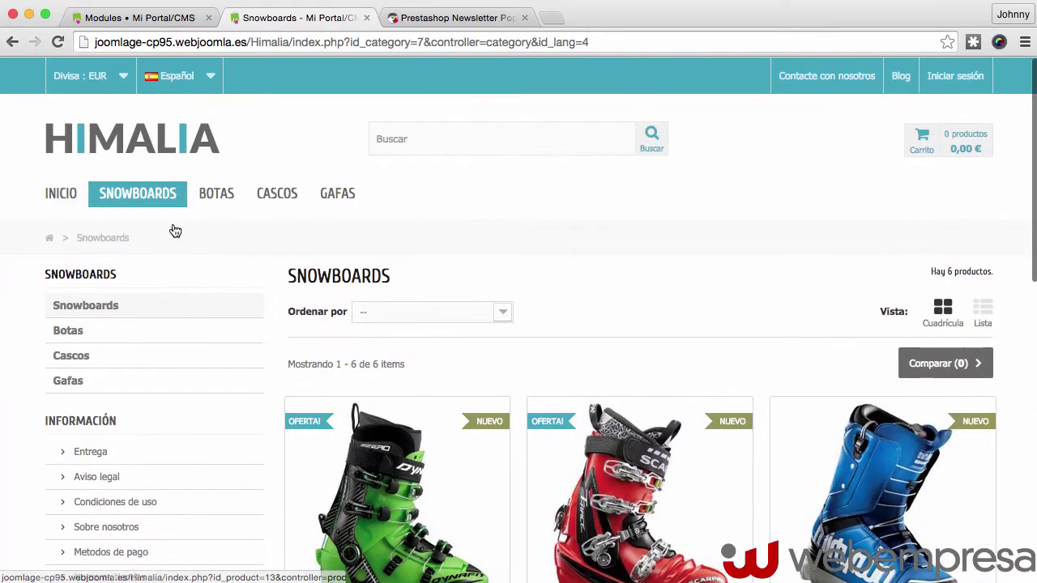
click(58, 196)
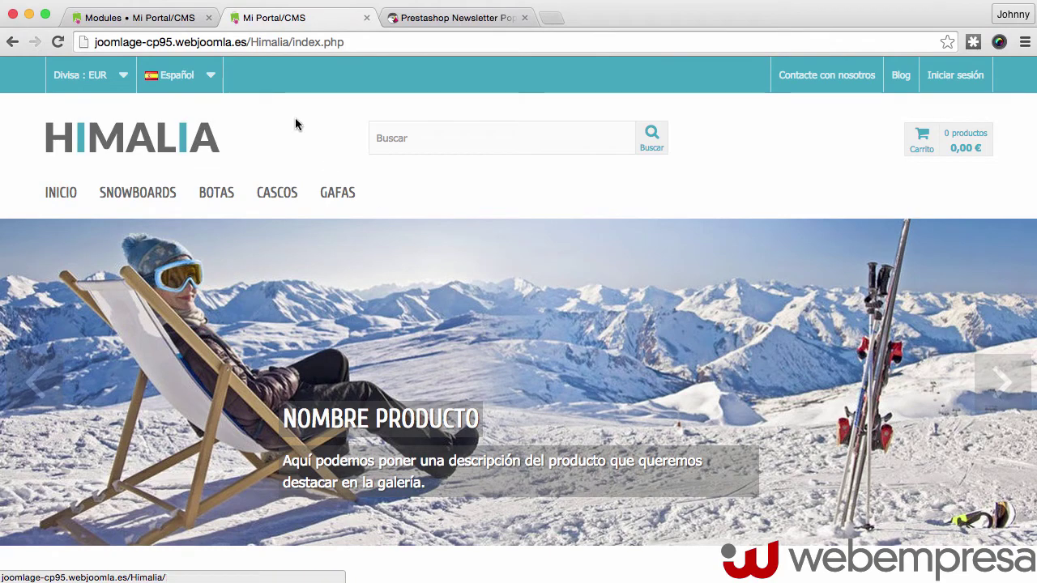
Filter the back-office module list by 'news' and choose Configurar for Bloque newsletter
click(105, 20)
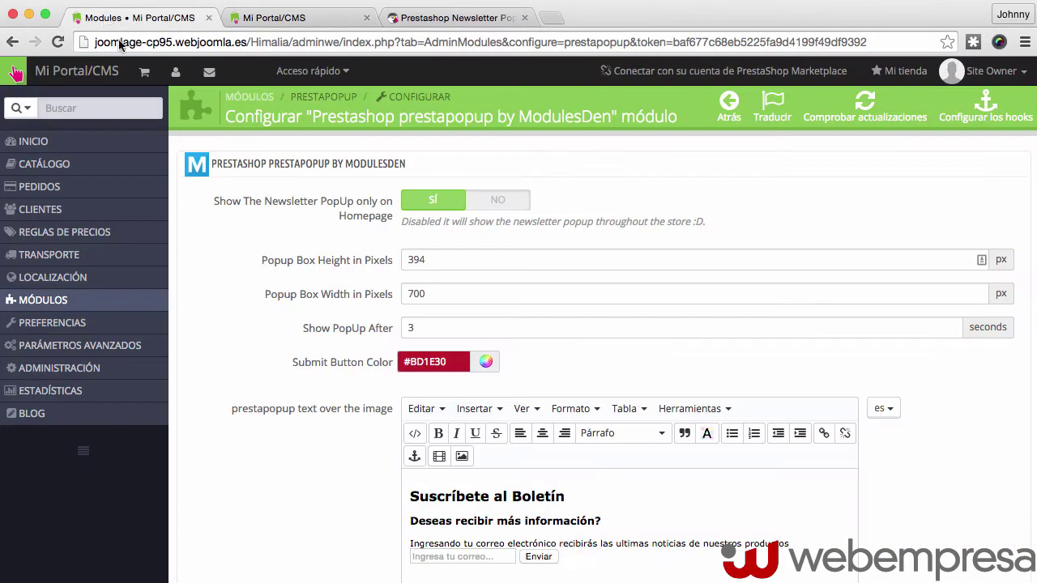
mouse_move(50, 318)
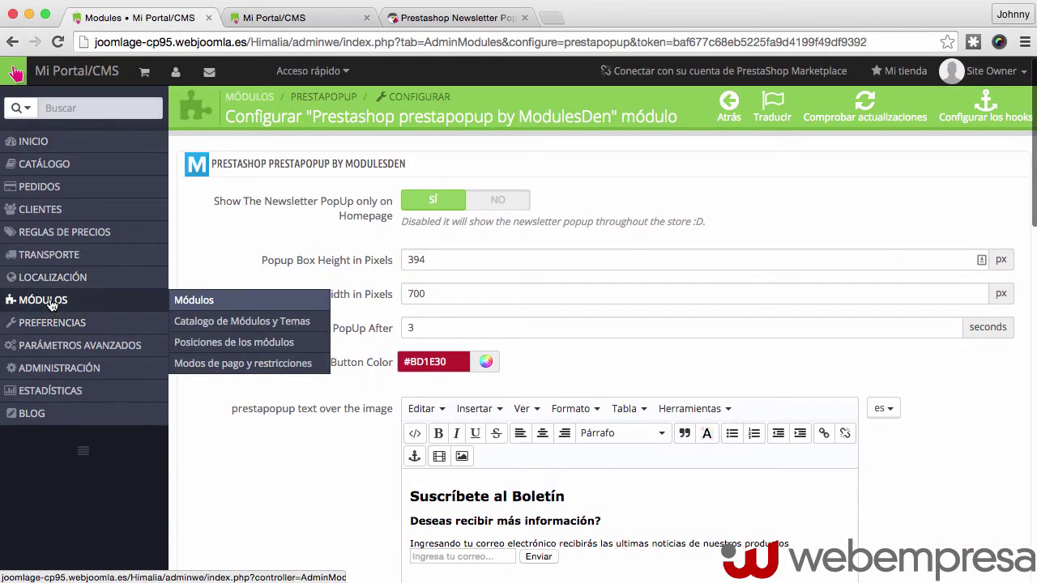
click(49, 299)
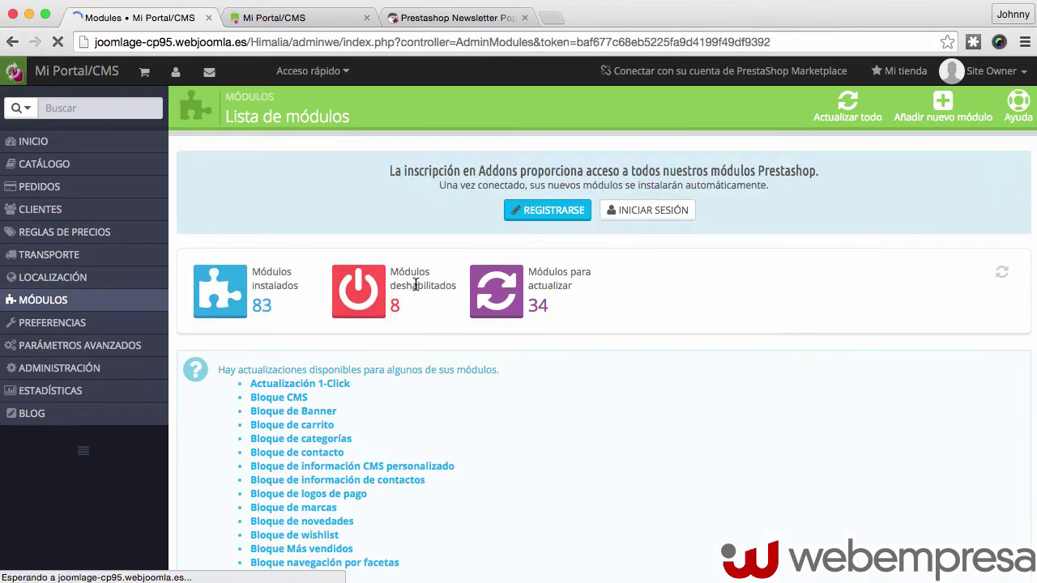
scroll(415, 285, down, 10)
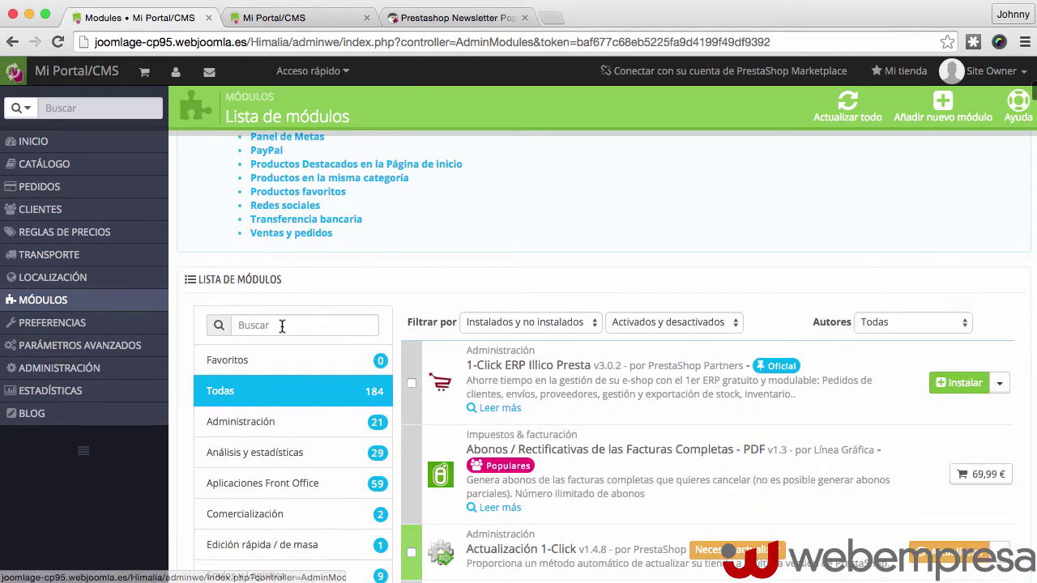
click(283, 325)
text(news)
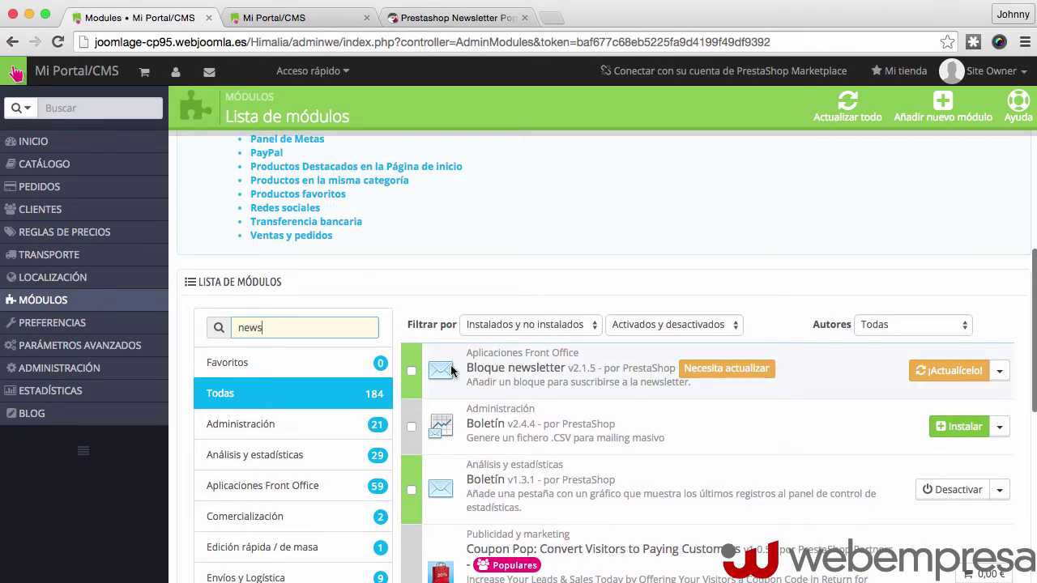
click(1002, 371)
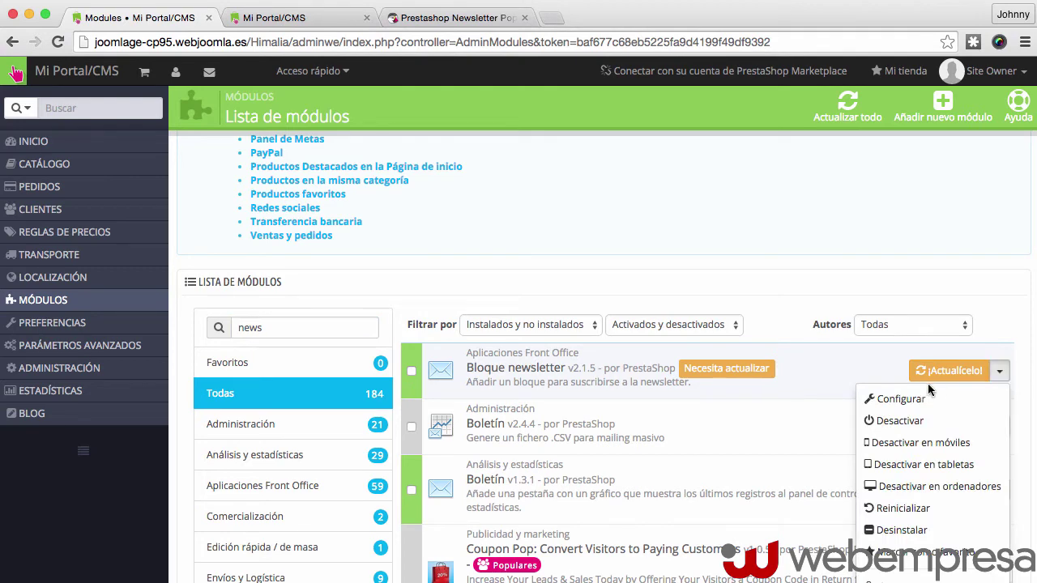
click(897, 398)
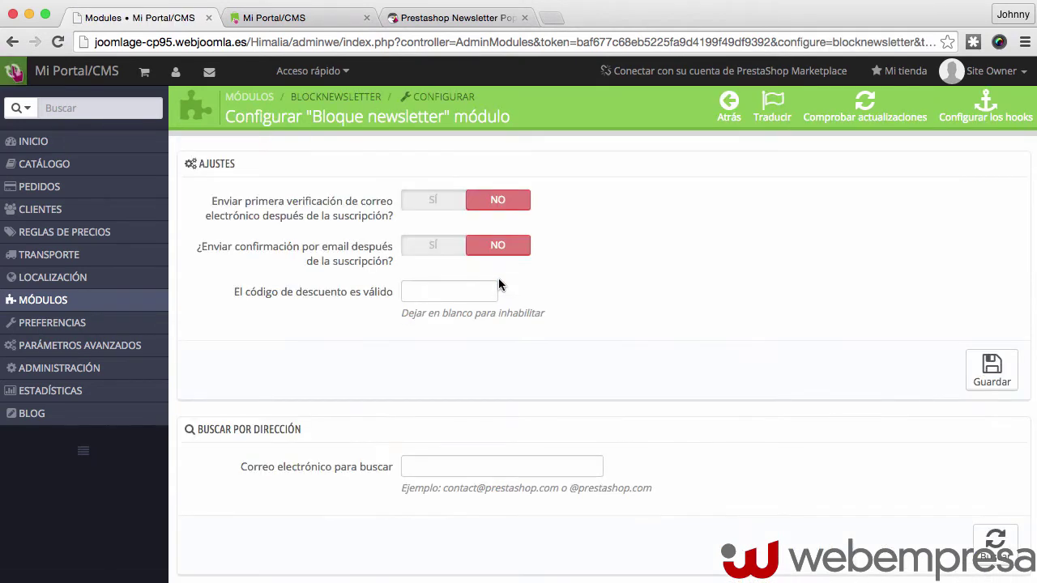
scroll(499, 284, down, 5)
scroll(486, 280, up, 1)
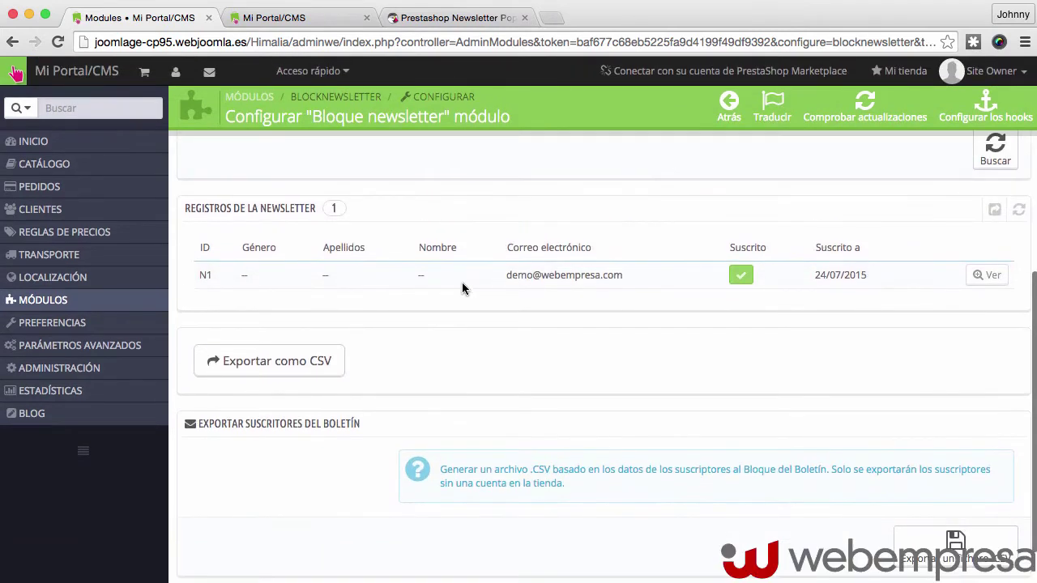
mouse_move(238, 284)
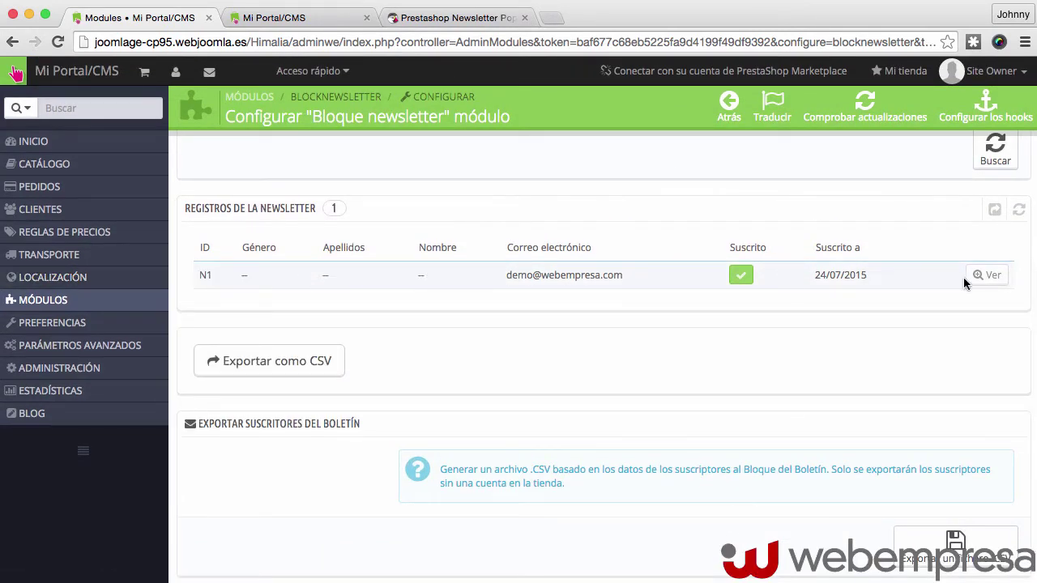
scroll(251, 287, up, 1)
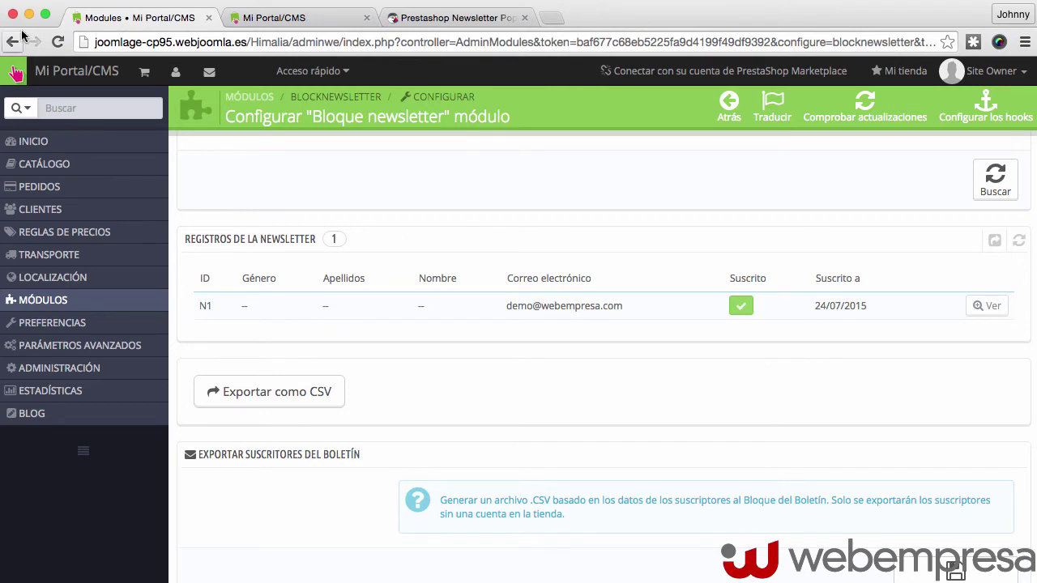
Copy the storefront address, up to /Himalia, from the admin page's address bar
click(290, 43)
click(305, 42)
drag(290, 42, 68, 43)
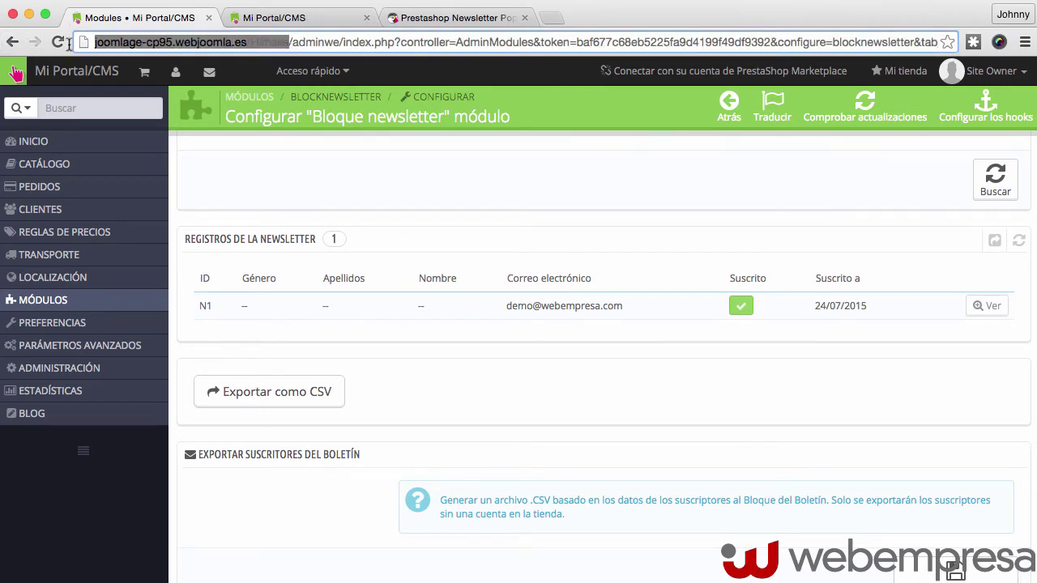
right_click(110, 40)
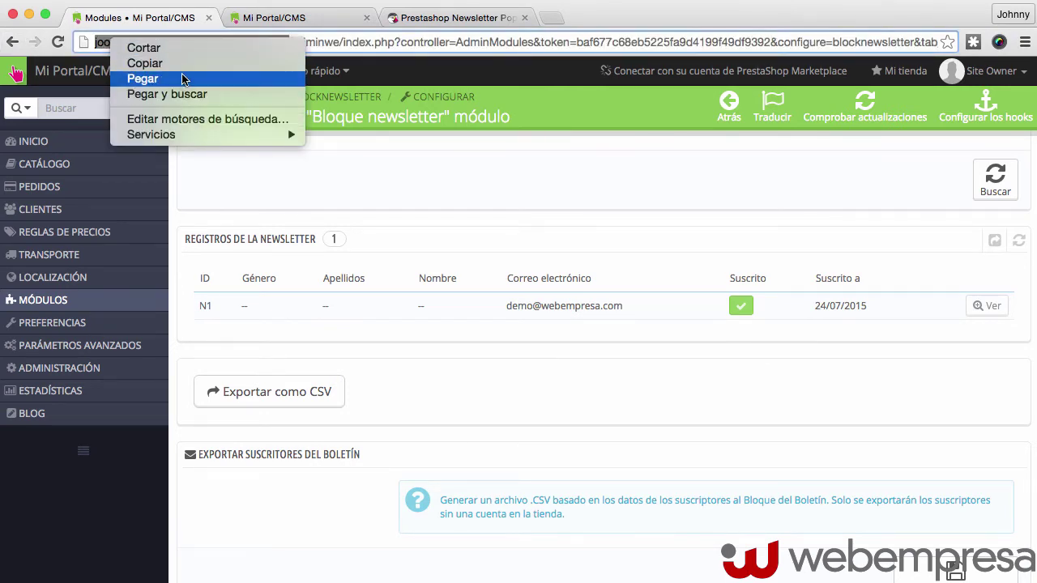
click(180, 65)
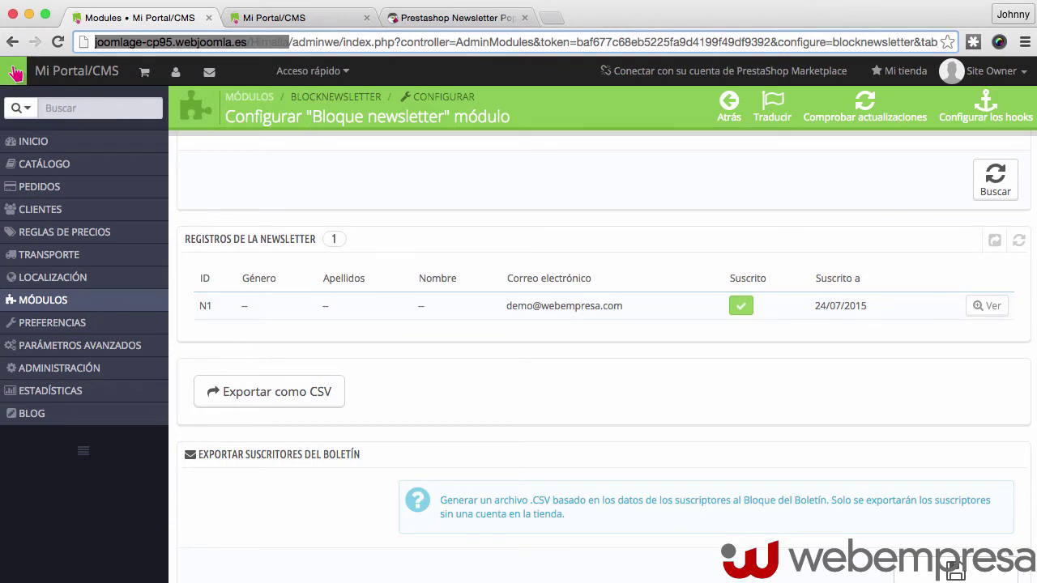
scroll(361, 273, down, 1)
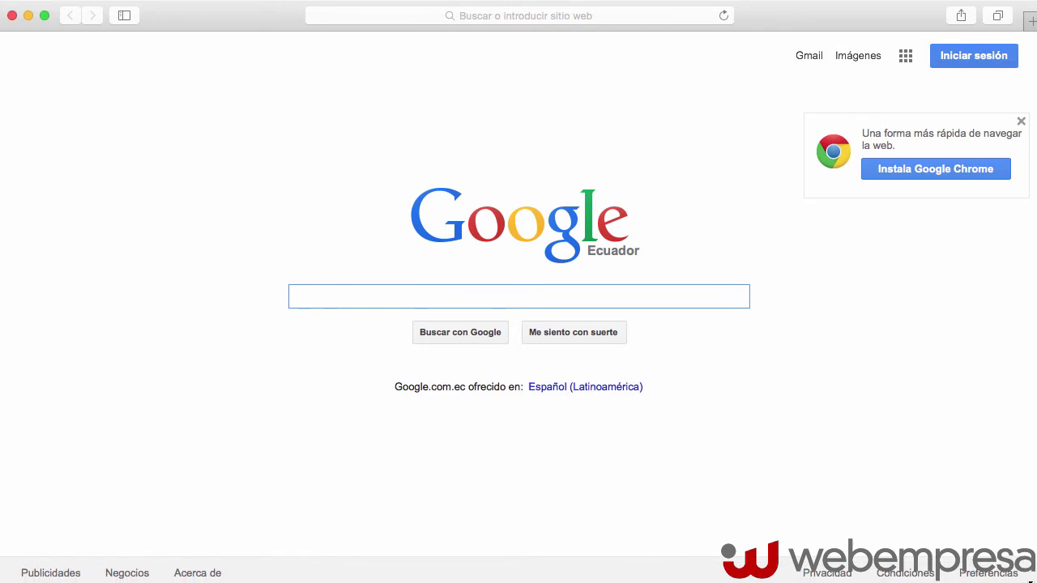
Paste the Himalia address into Safari to load the storefront popup, then minimise Safari
right_click(399, 20)
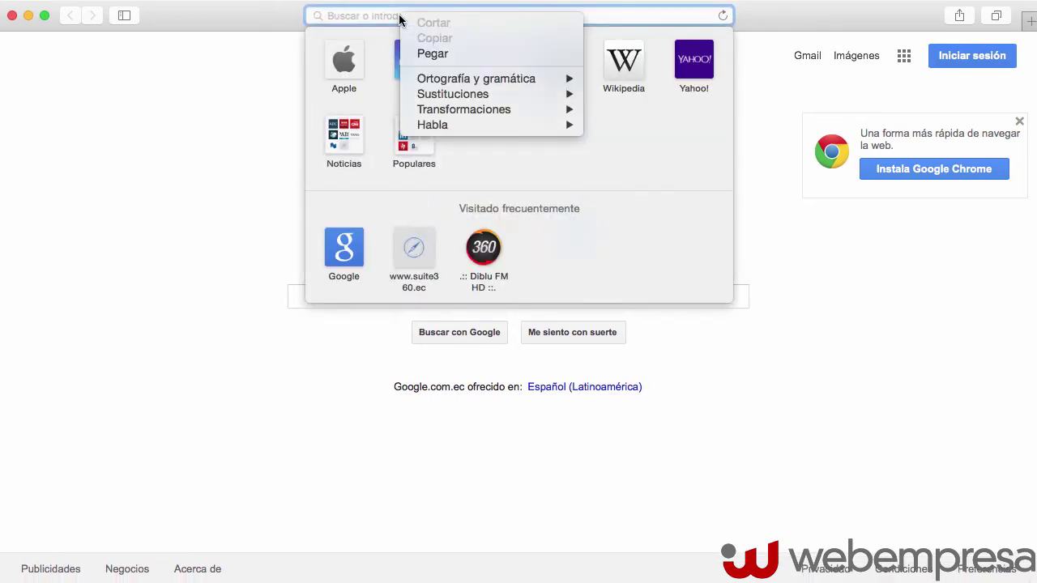
click(432, 51)
key(Return)
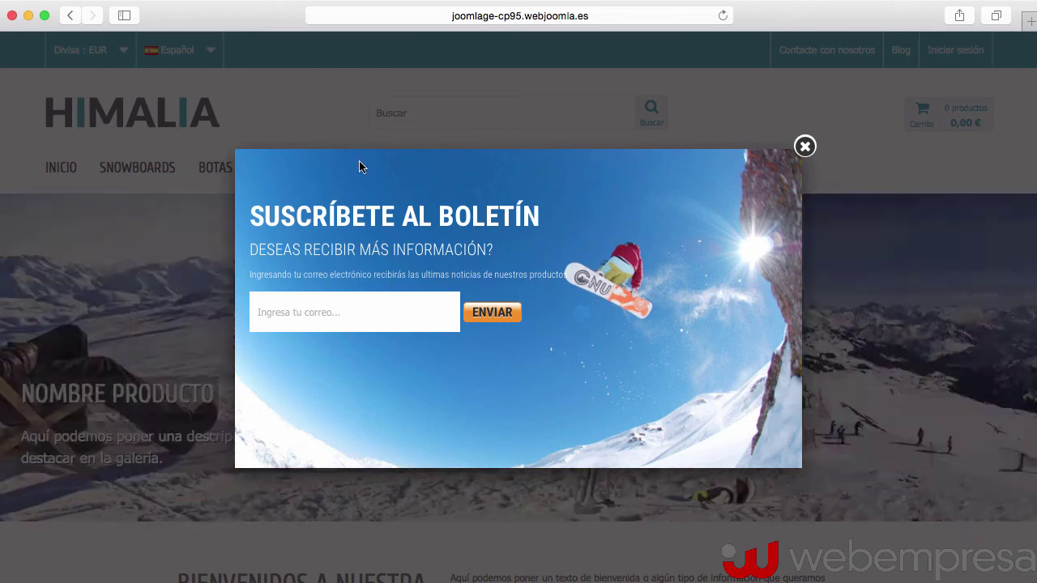
click(29, 16)
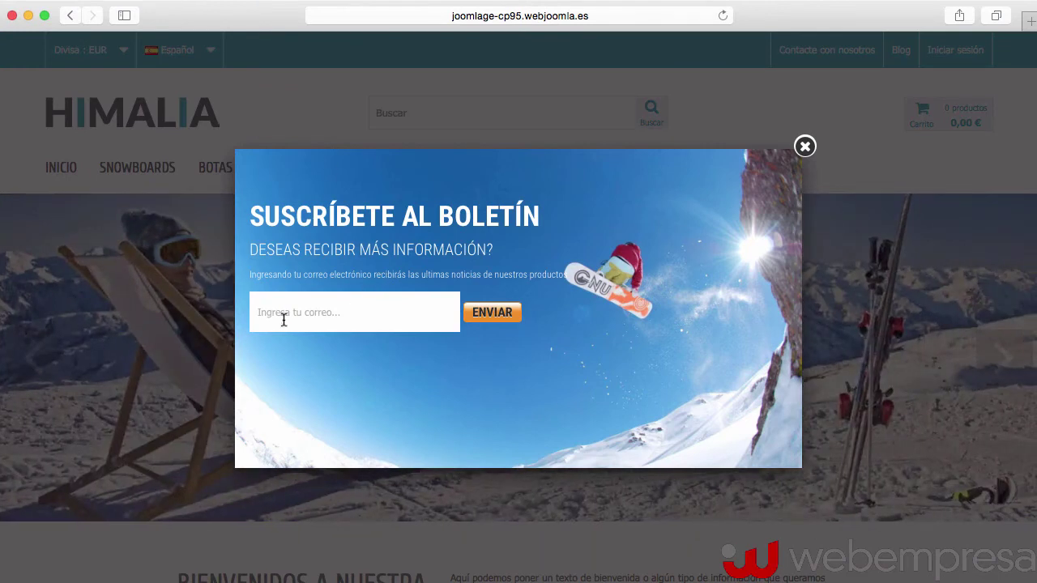
Begin entering the second demo e-mail address in the newsletter popup, removing a stray quote
click(291, 312)
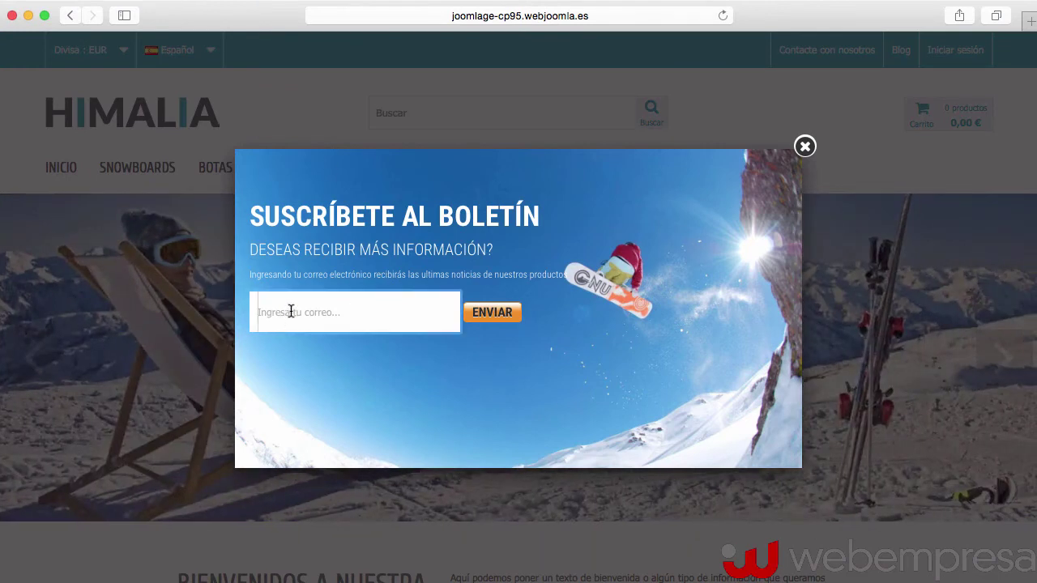
text(demo2")
key(BackSpace)
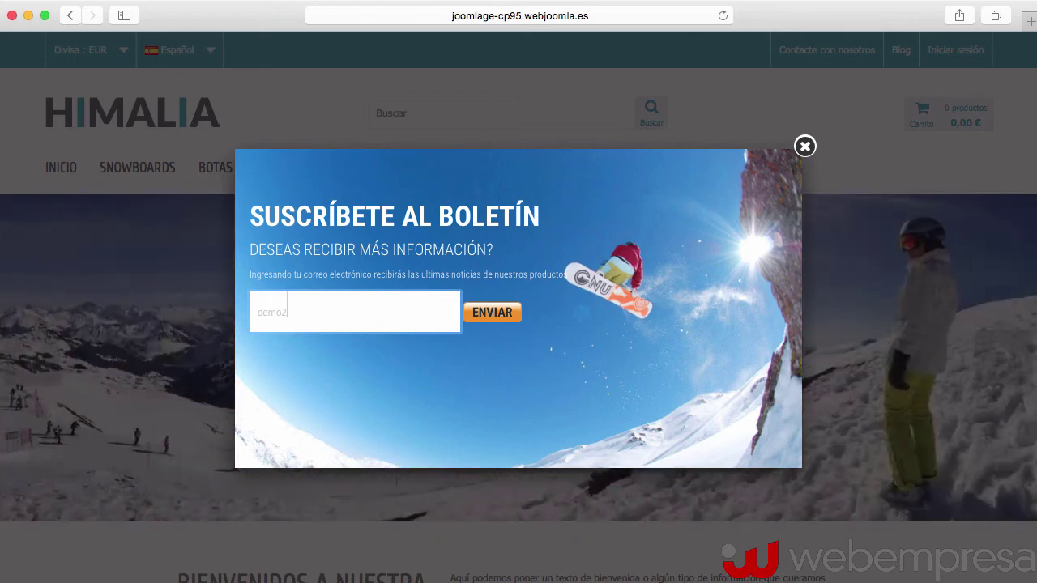
text(we)
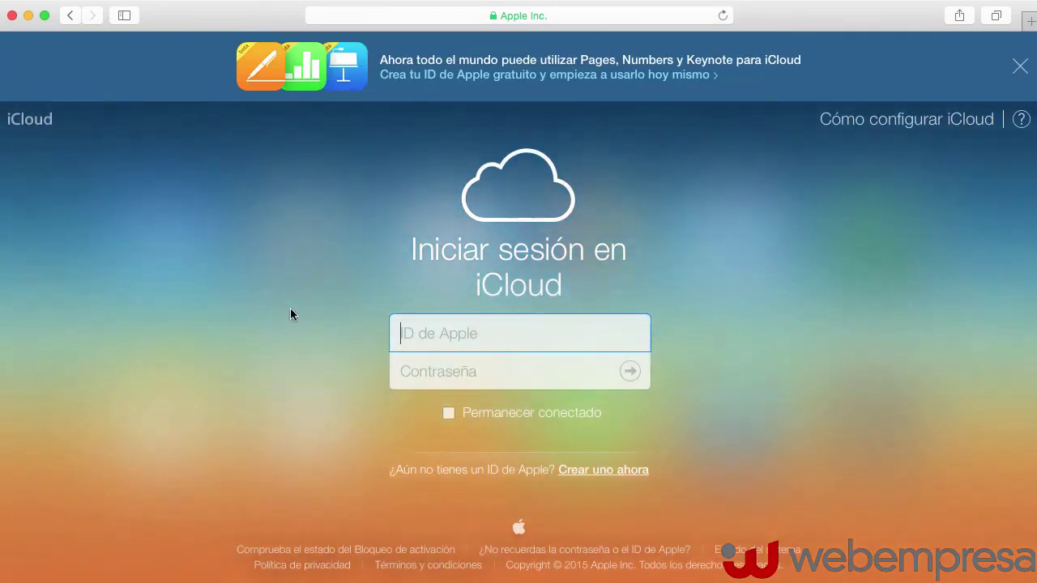
click(70, 14)
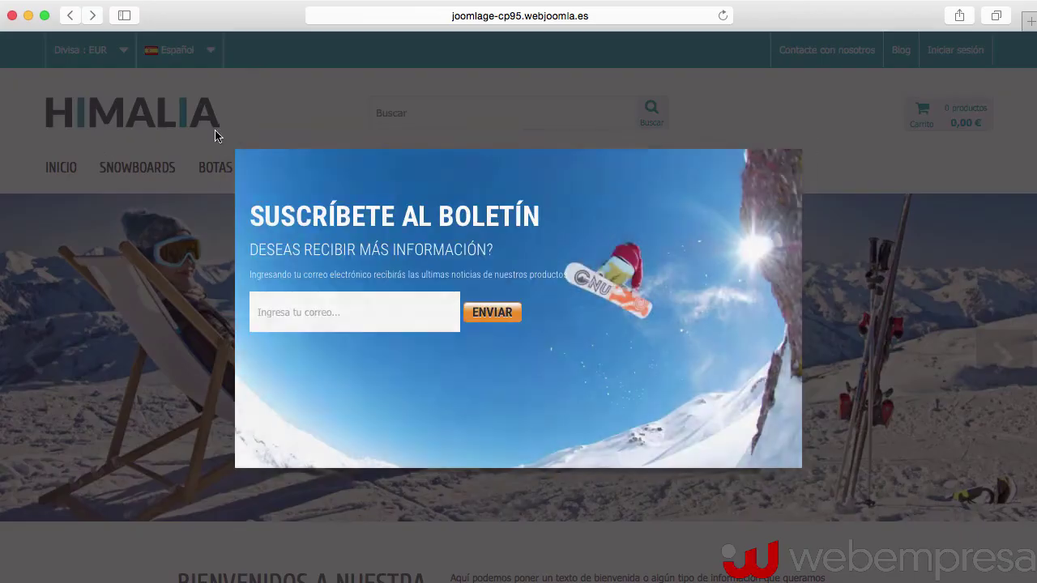
Re-enter and correct the second demo e-mail address, then submit it with ENVIAR
click(322, 312)
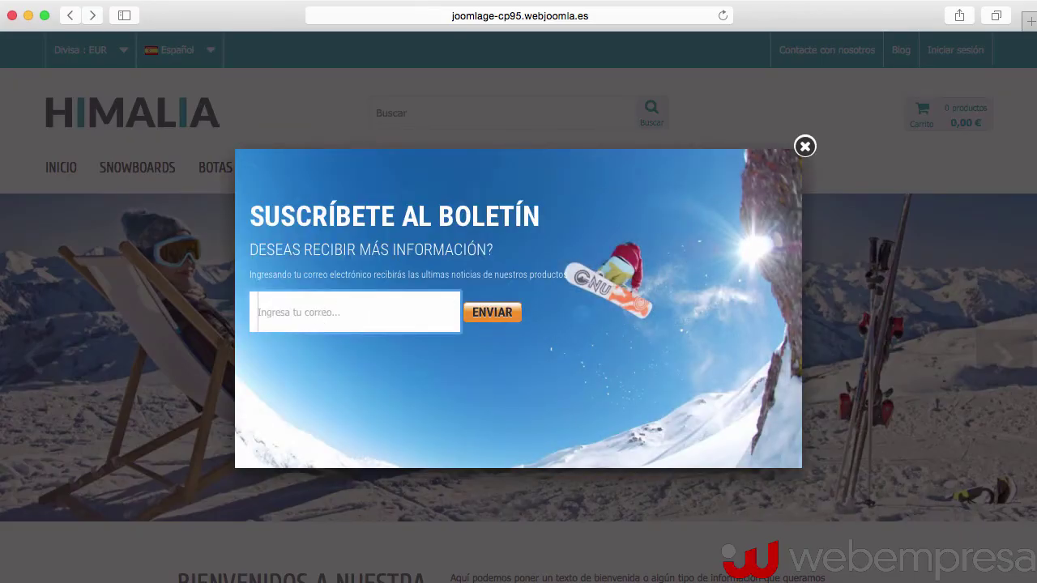
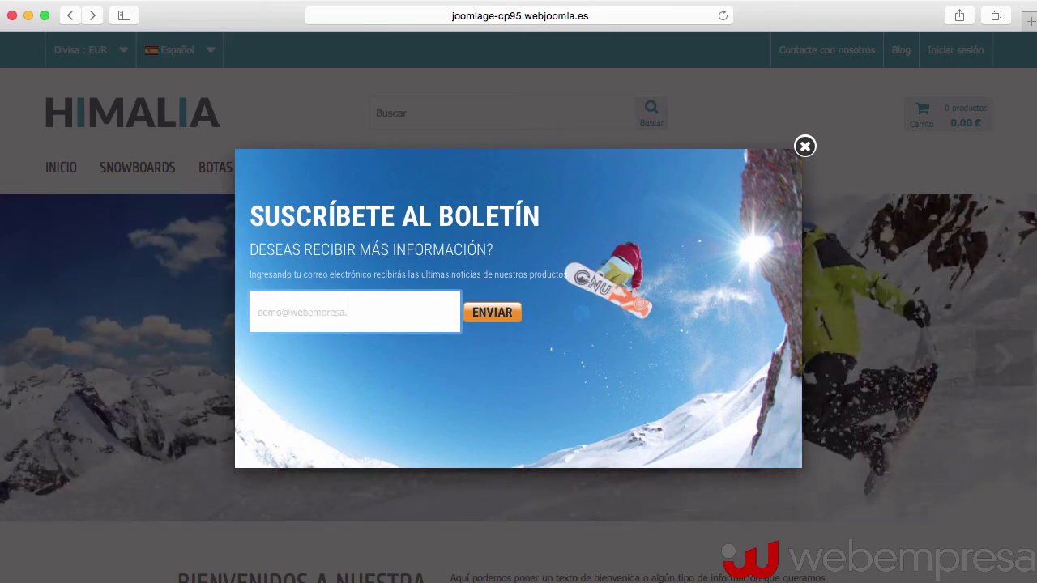
click(283, 313)
text(2)
click(491, 313)
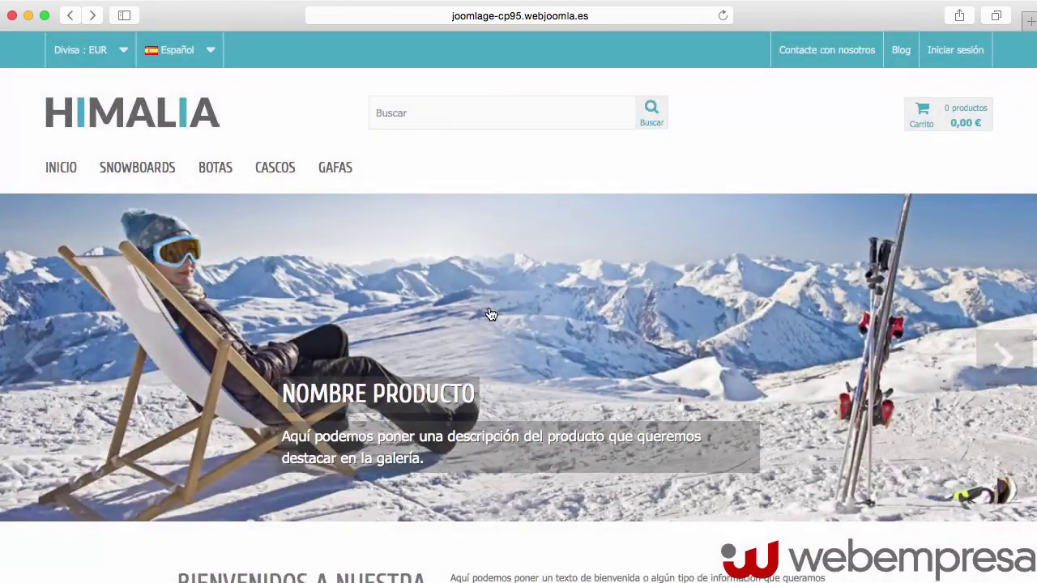
Reload the Bloque newsletter admin list to show the new subscriber
click(28, 15)
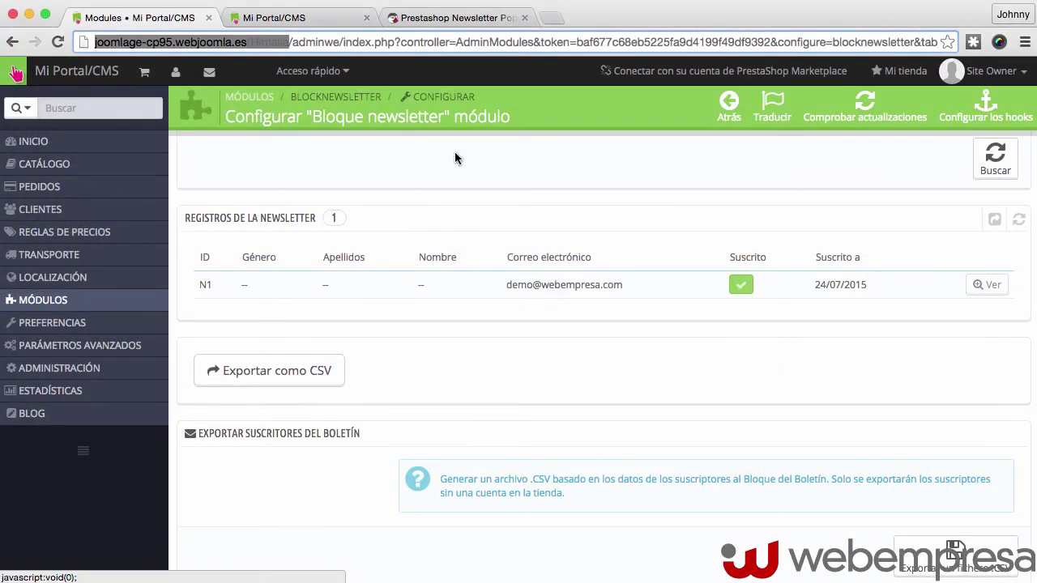
scroll(484, 169, up, 2)
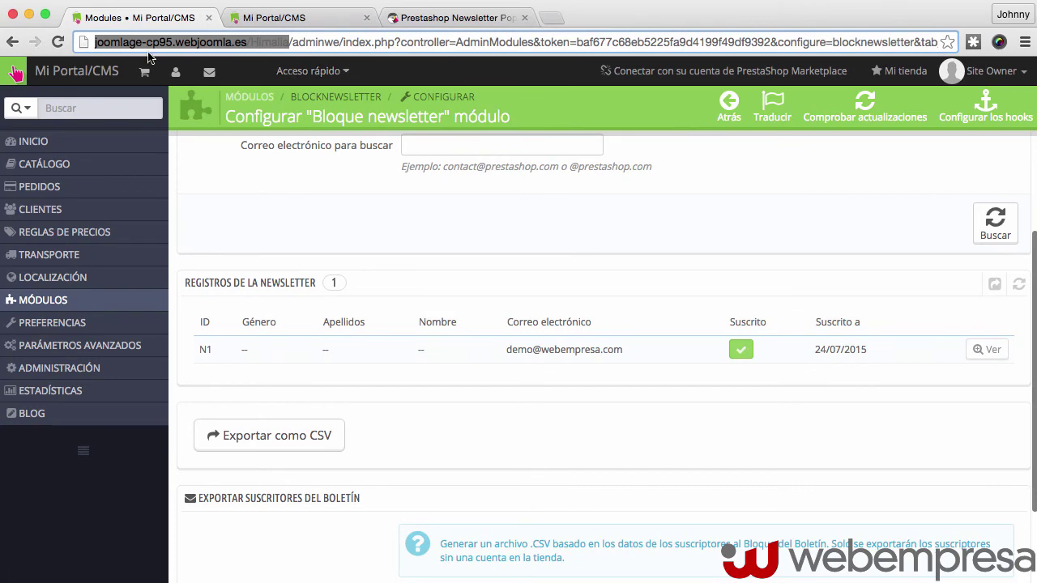
click(57, 41)
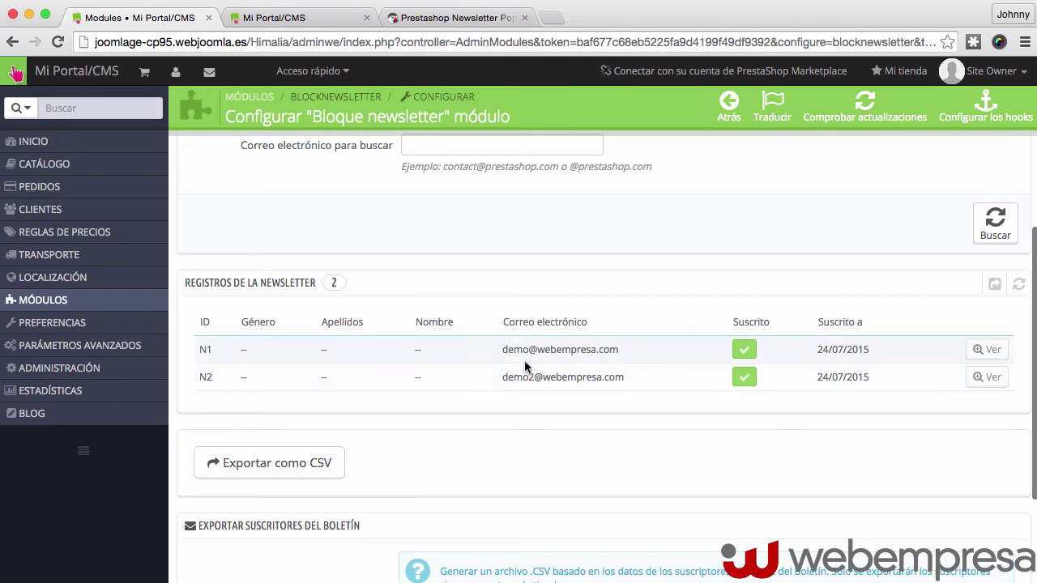
Unsubscribe the N2 entry via its green Suscrito check, leaving one record
drag(500, 348, 655, 394)
click(756, 377)
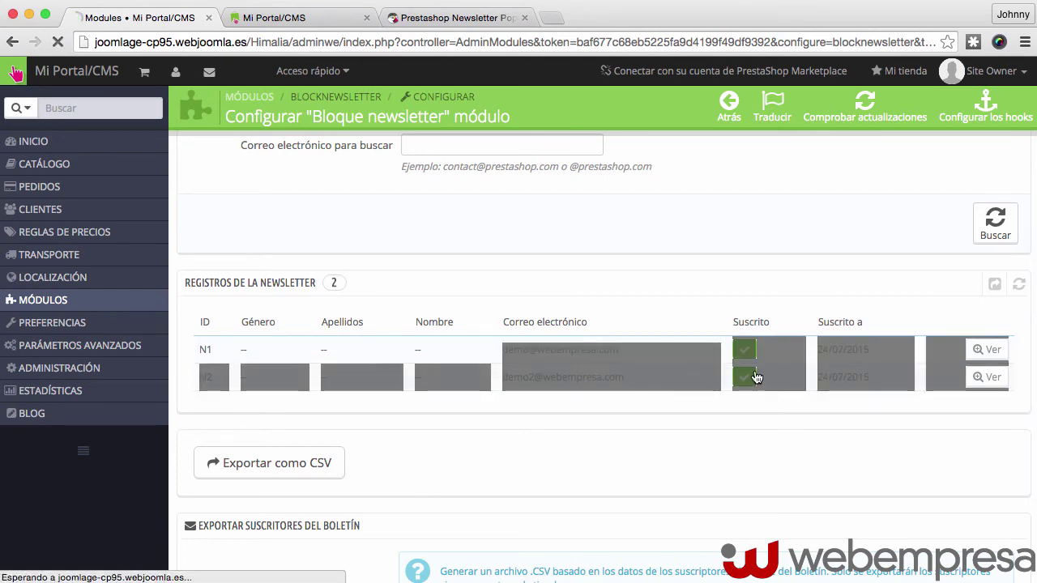
scroll(631, 336, down, 6)
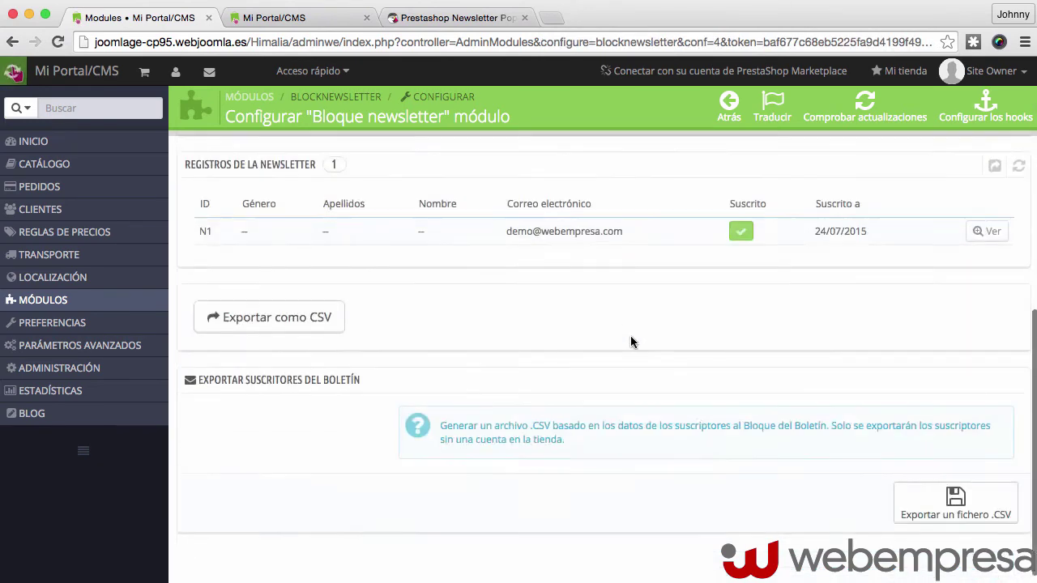
Scroll through the newsletter module page, then switch to the Himalia storefront 'Mi Portal/CMS' tab
scroll(631, 335, up, 1)
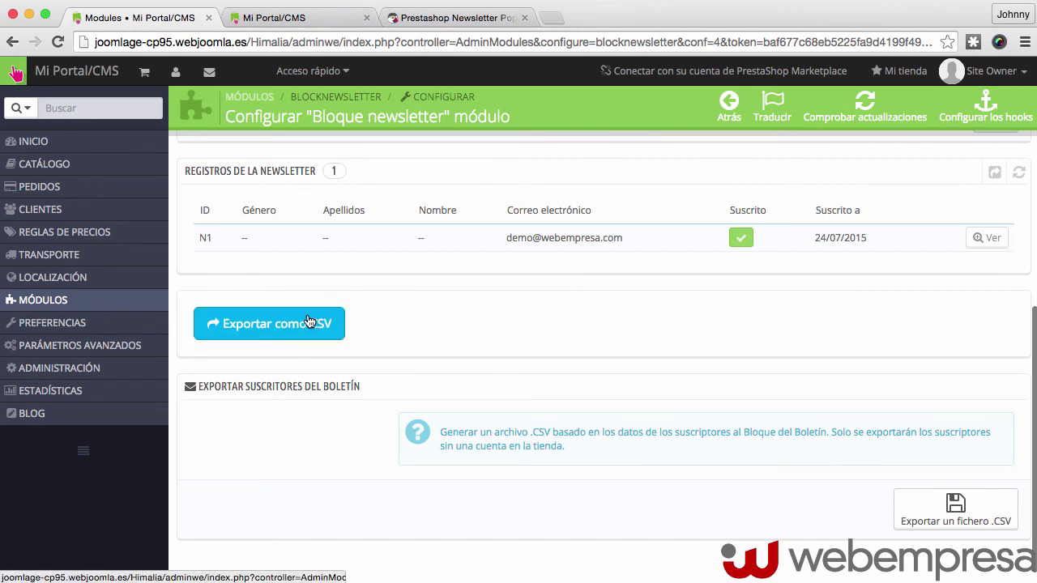
scroll(381, 321, up, 1)
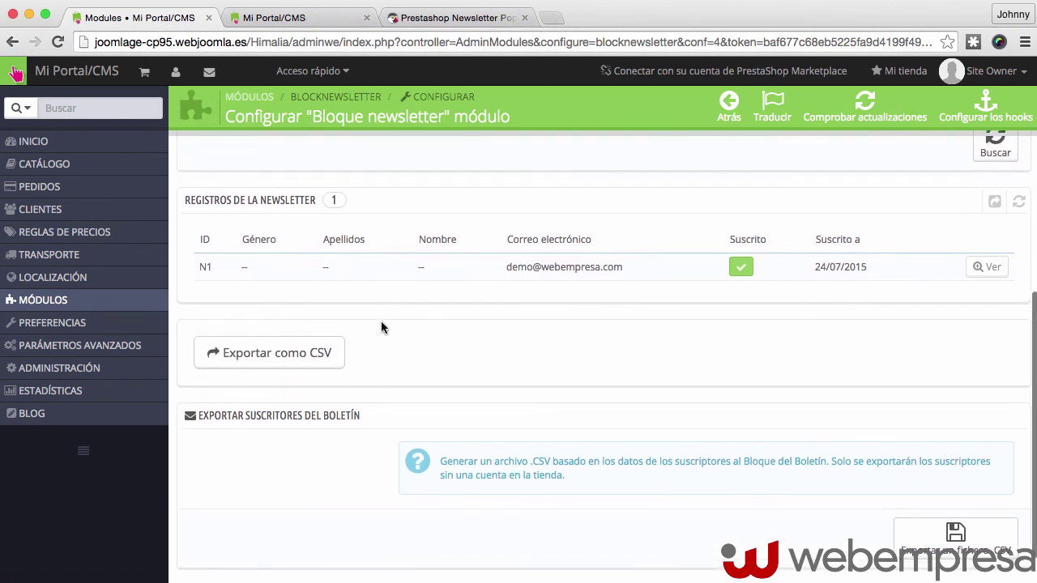
scroll(312, 355, up, 5)
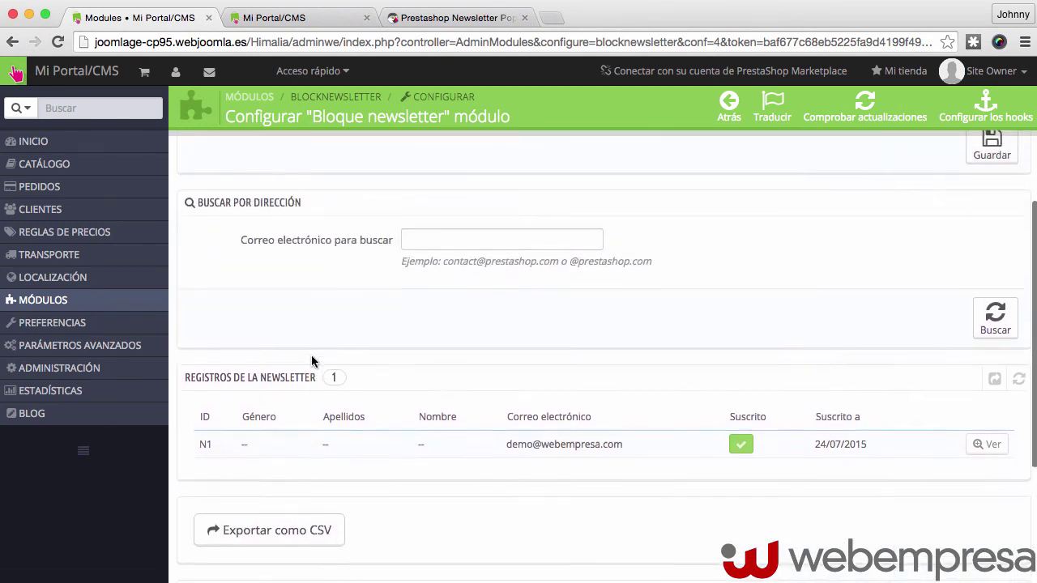
scroll(311, 356, up, 8)
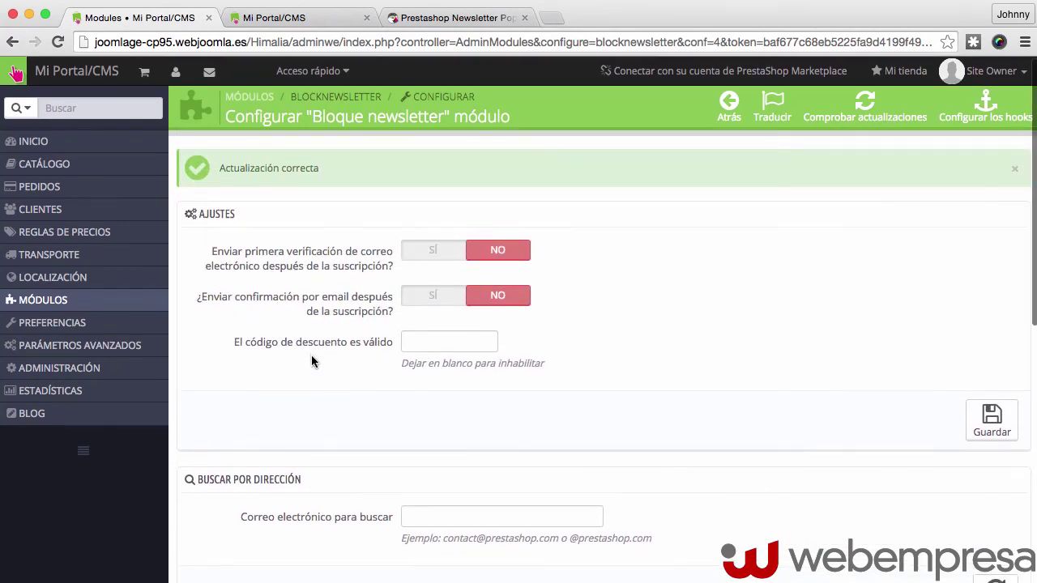
scroll(311, 355, down, 12)
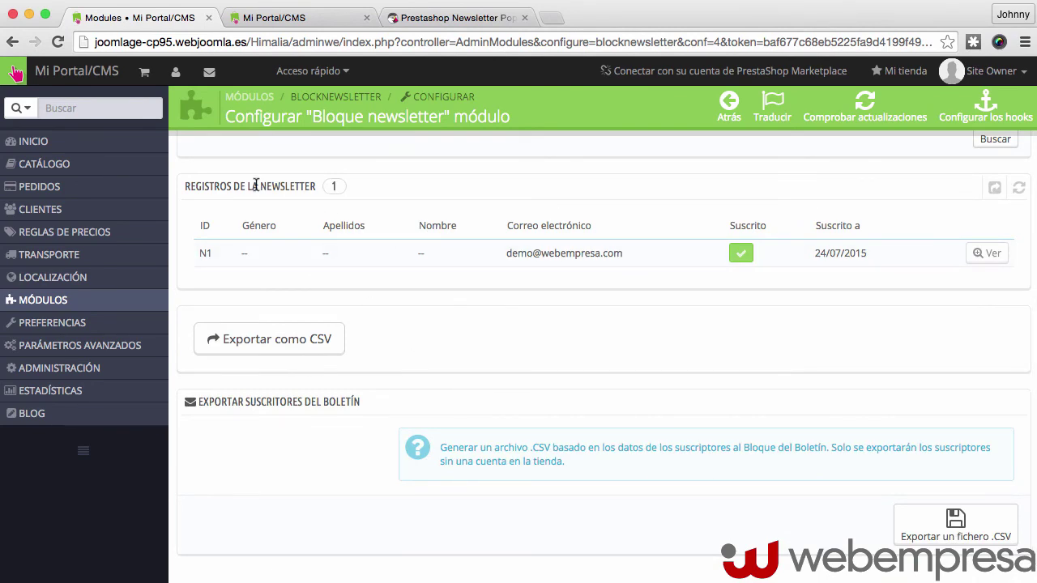
click(292, 16)
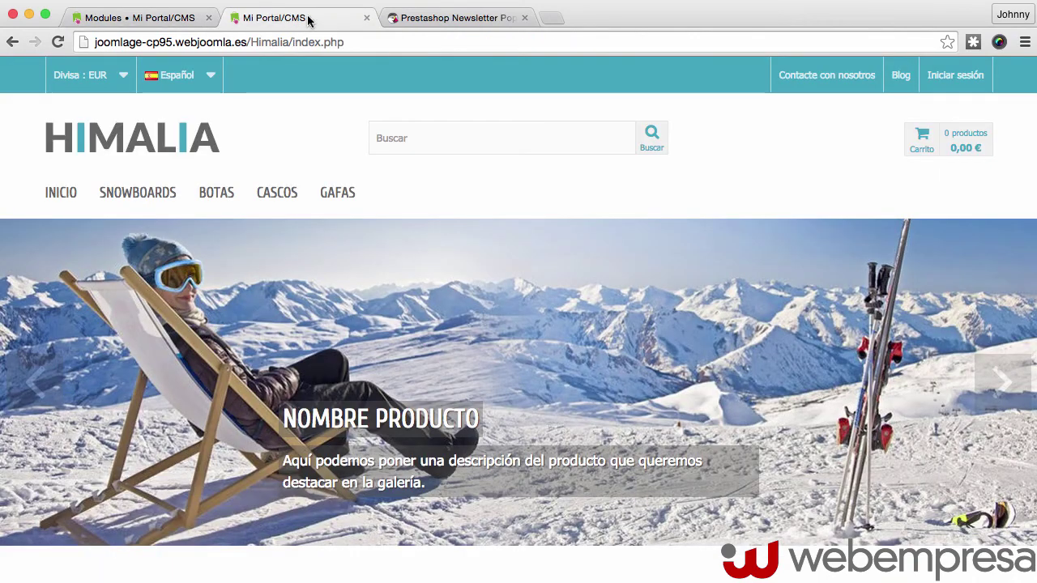